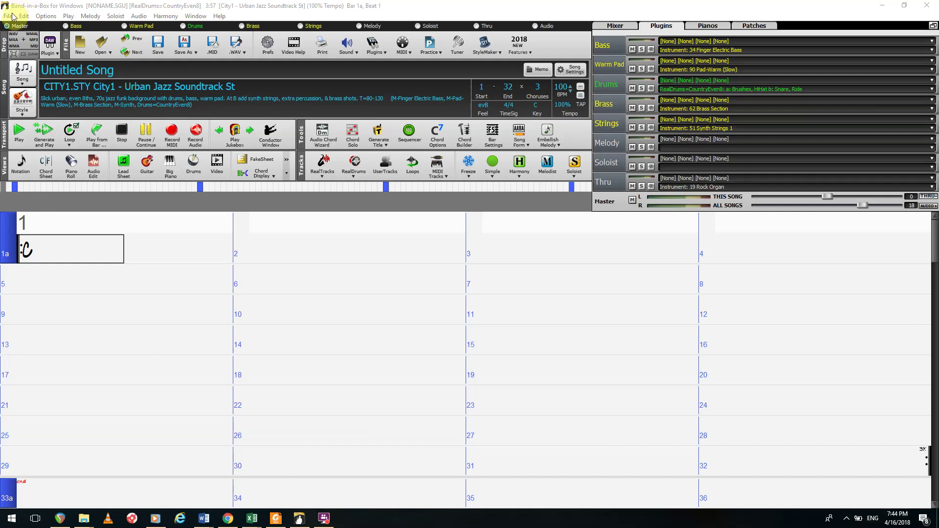
left_click(10, 17)
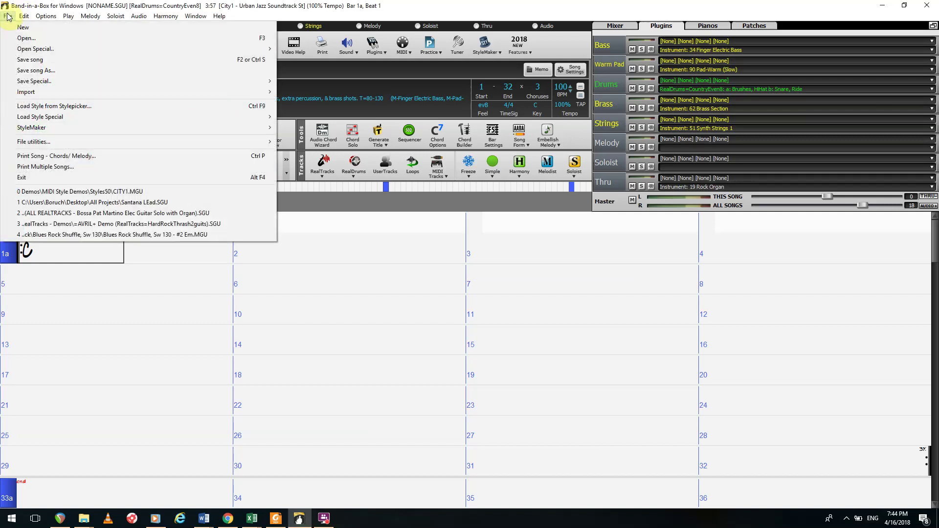
key("Right")
key("Right")
key("Right")
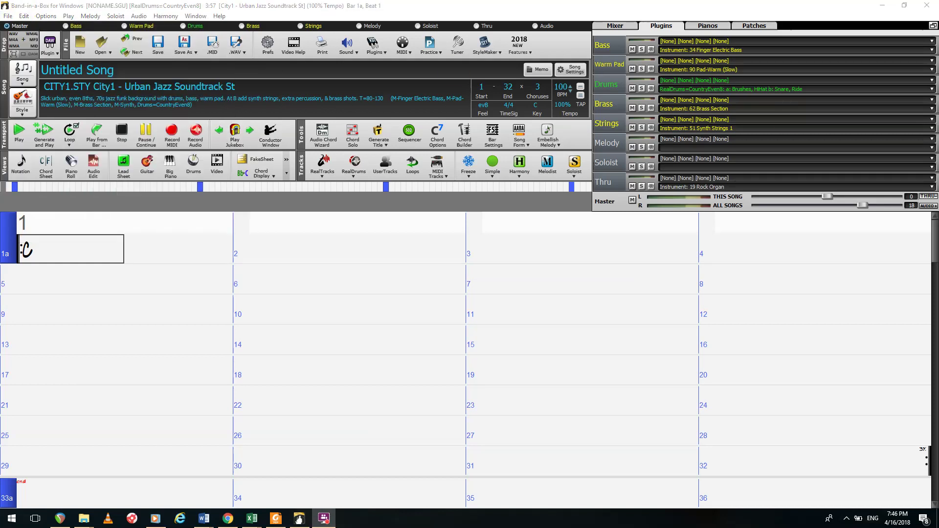
left_click(7, 17)
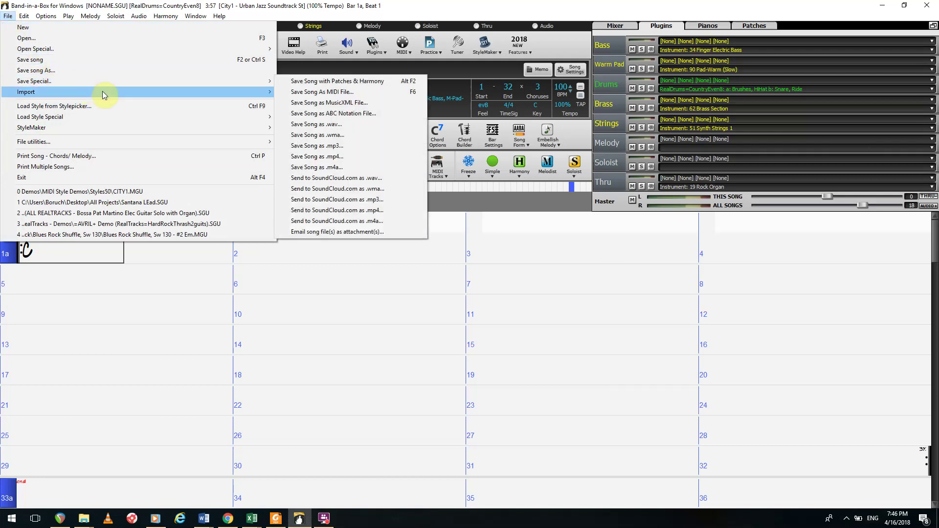
mouse_move(255, 93)
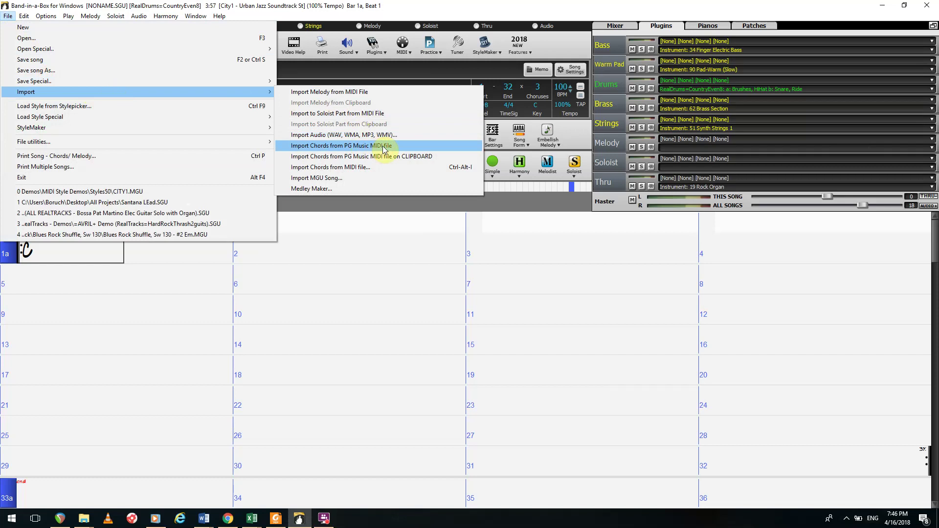
mouse_move(44, 15)
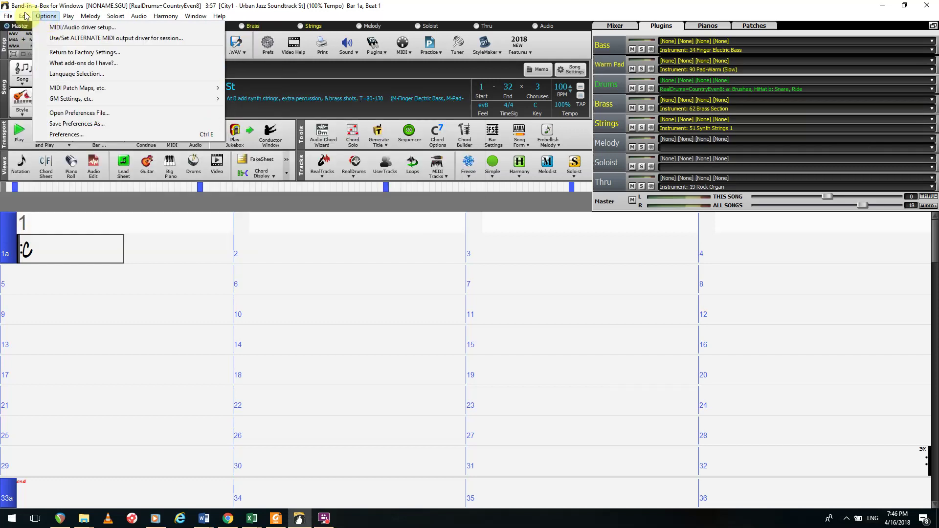
left_click(444, 5)
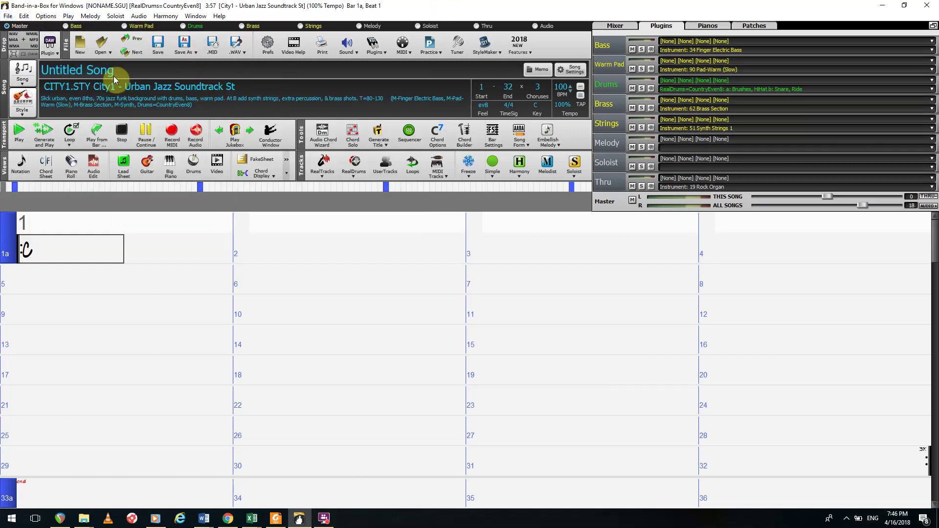
Disable the CITY1.STY style for the untitled song
left_click(81, 90)
left_click(74, 92)
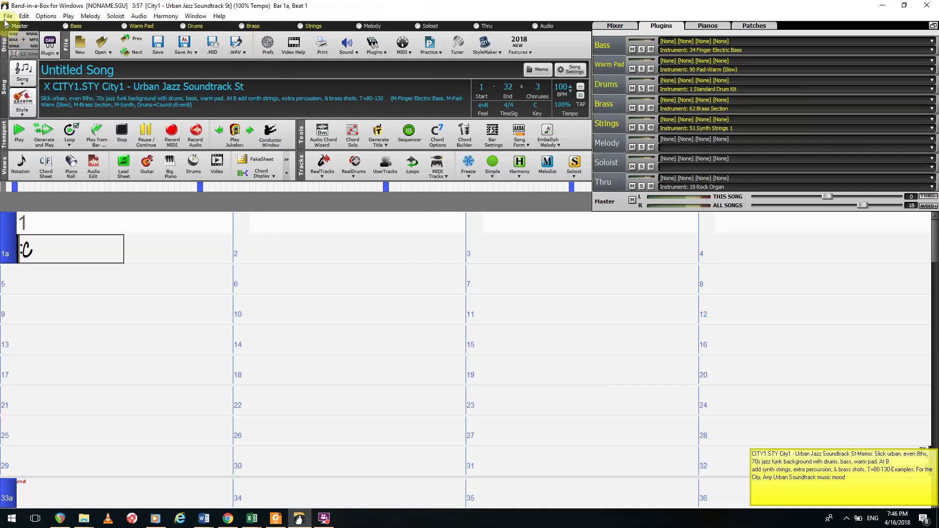
Start an audio import and browse to the Stevie Ray Vaughan - The Real Deal Greatest Hits Vol. 1 folder
left_click(5, 21)
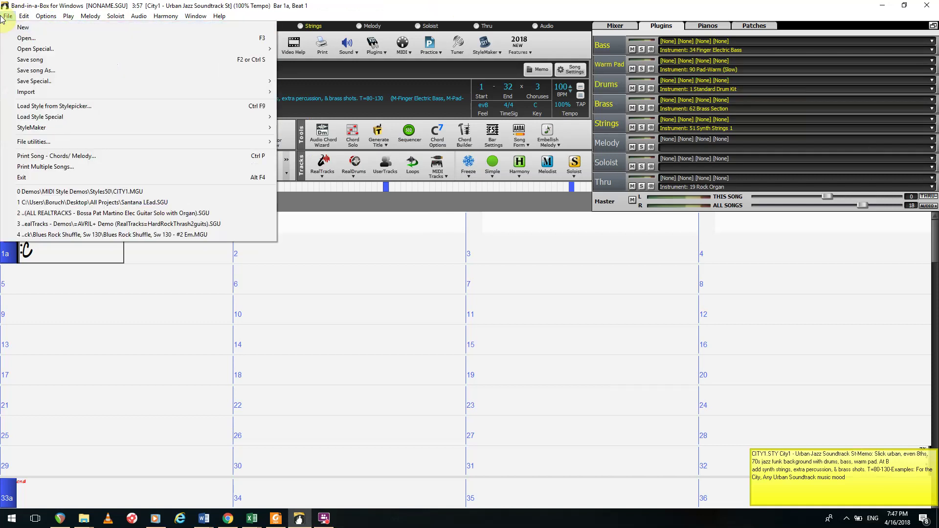
mouse_move(105, 92)
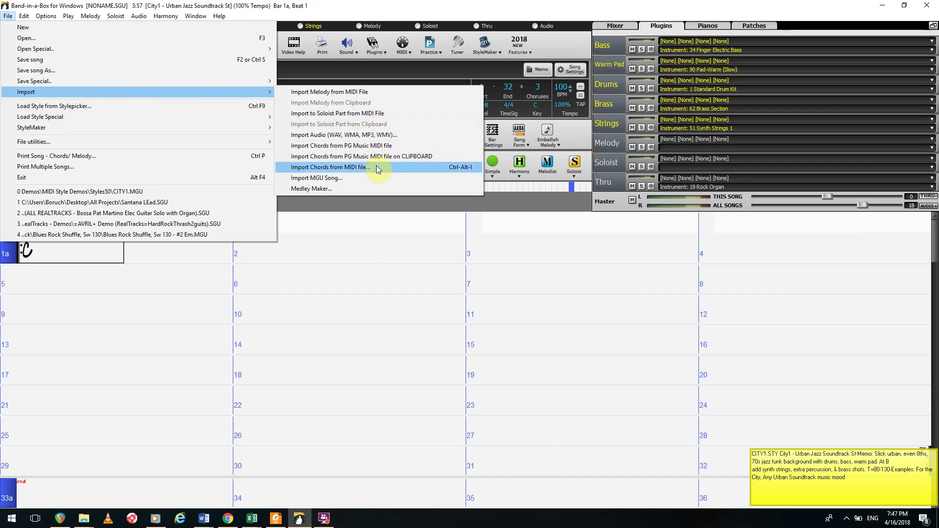
left_click(374, 140)
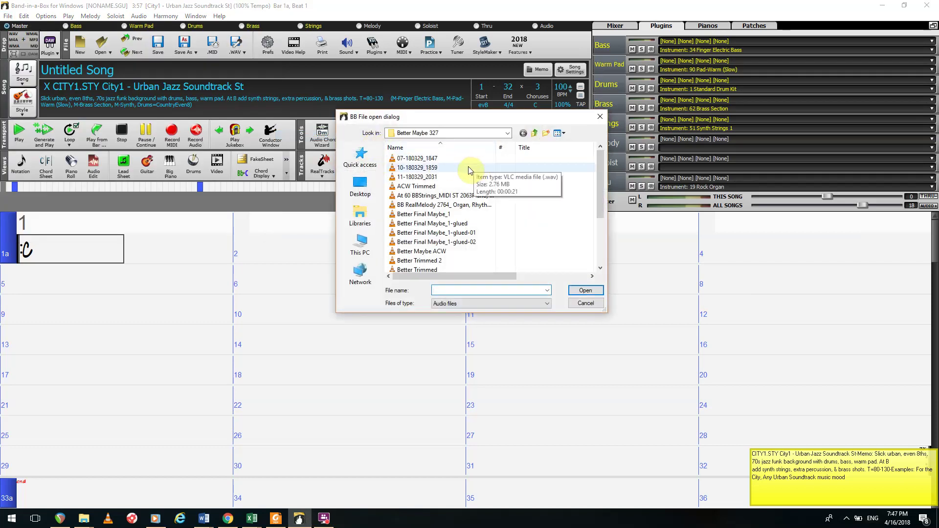
left_click(370, 163)
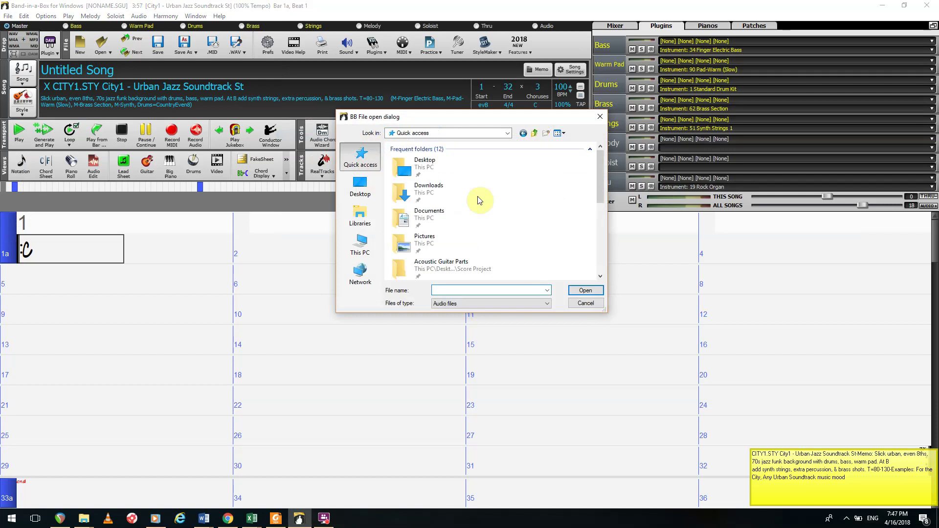
scroll(478, 199, "down", 5)
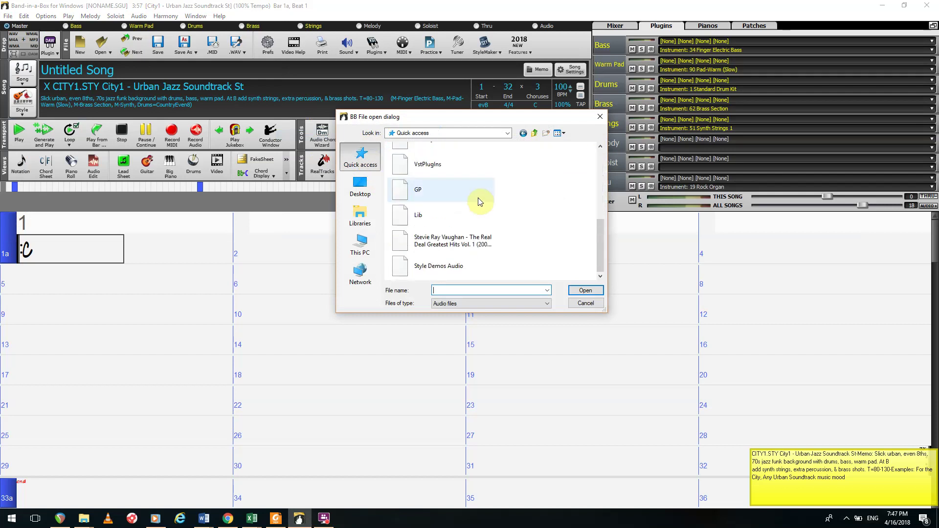
double_click(450, 247)
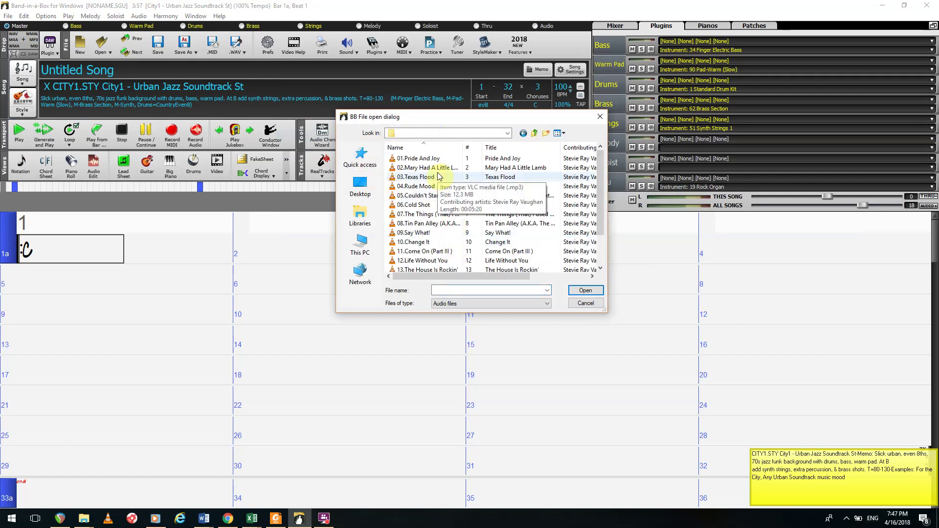
Import 04.Rude Mood as stereo at chorus 1, bar -1, overwriting existing audio
left_click(434, 190)
left_click(571, 289)
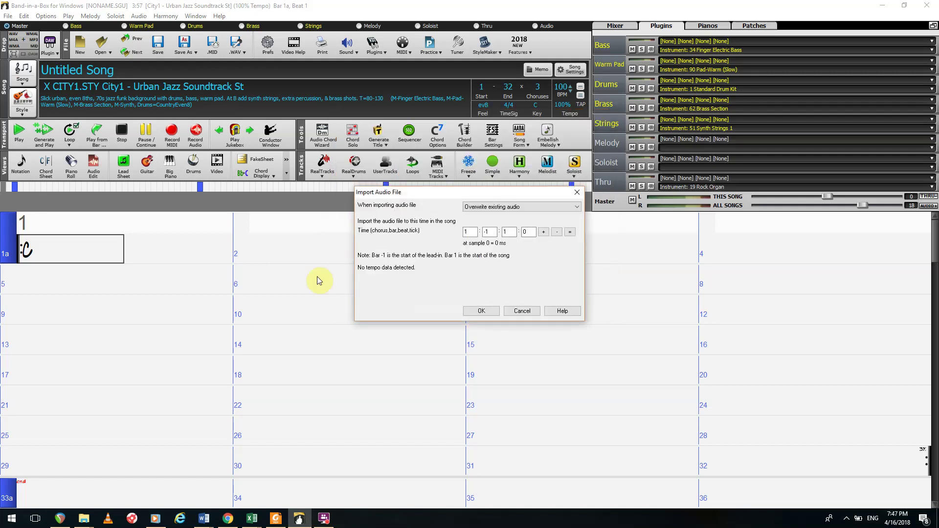
left_click(494, 313)
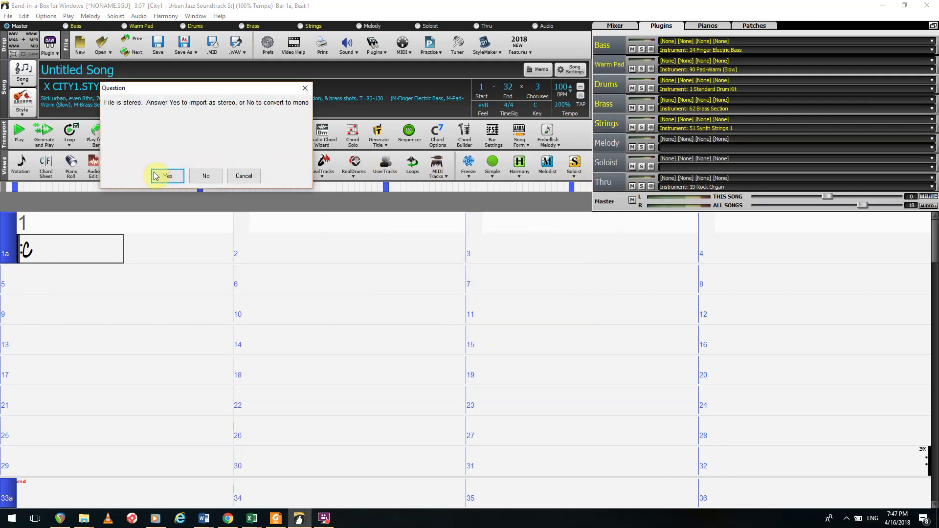
left_click(164, 176)
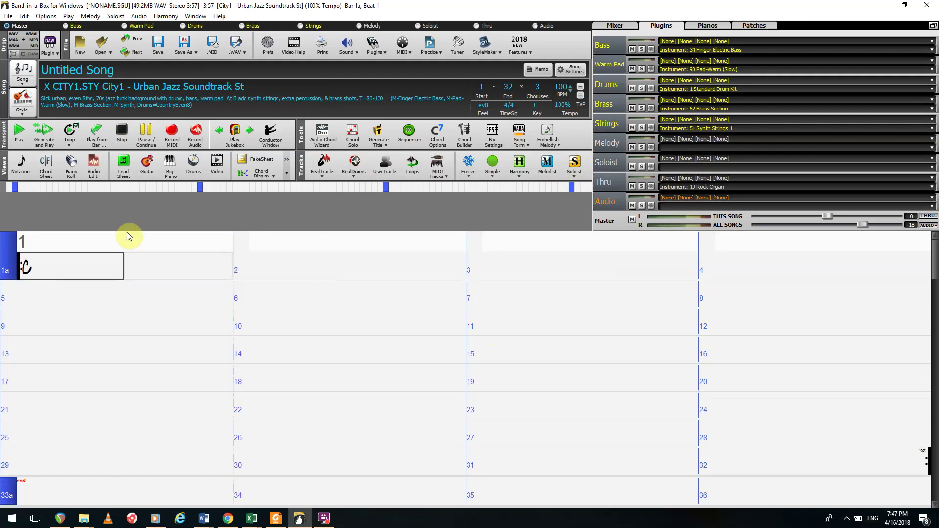
Show the imported recording's waveform for audio editing and play its opening at 100% tempo
left_click(94, 163)
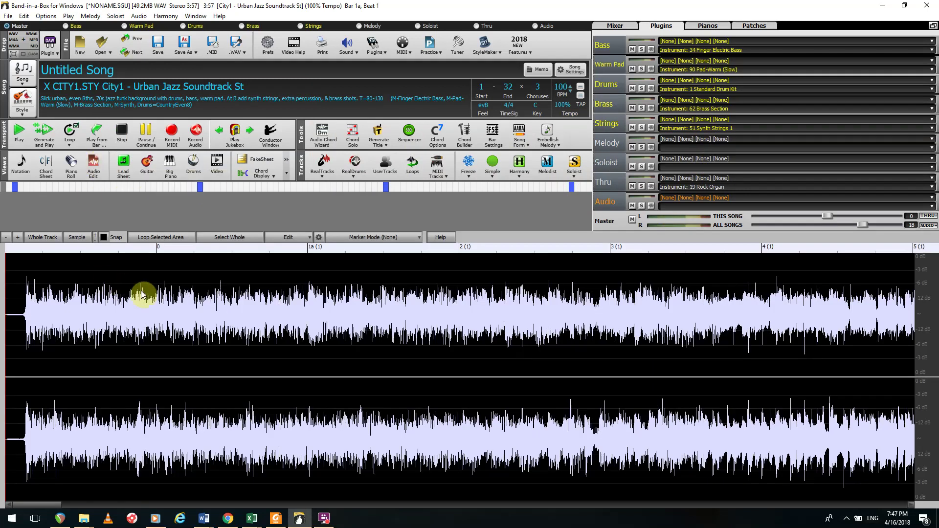
key("space")
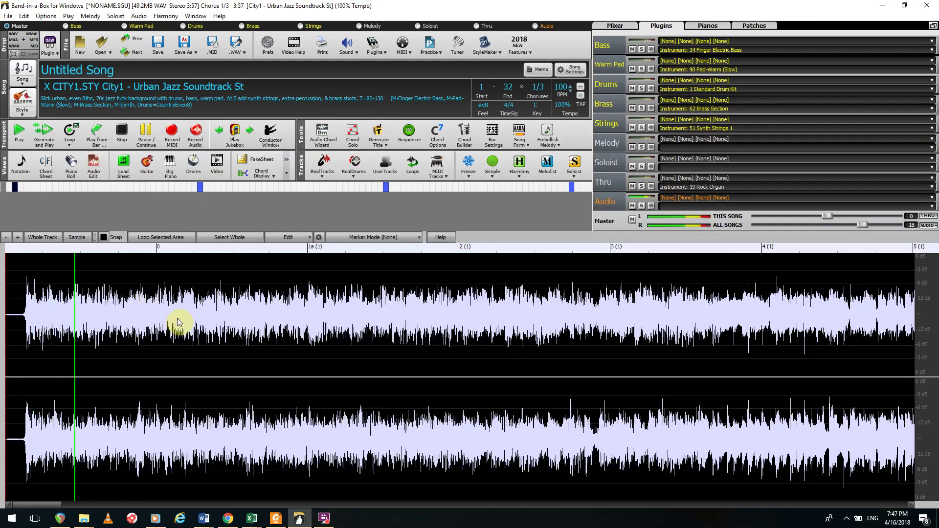
scroll(172, 315, "down", 2)
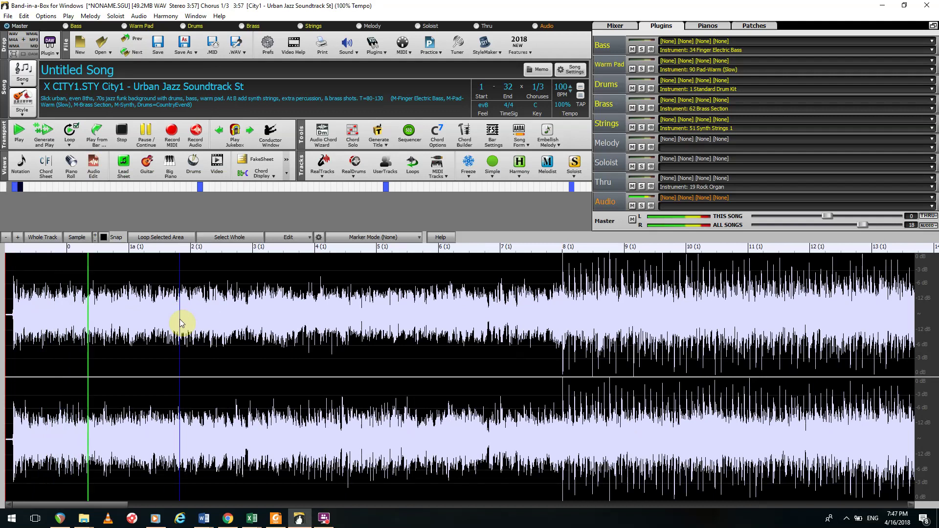
scroll(180, 319, "up", 1)
key("space")
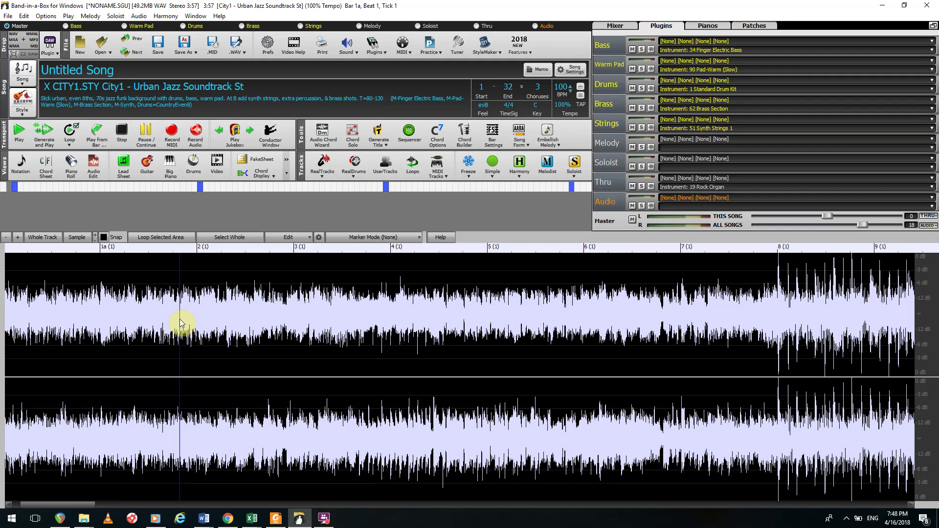
Play the recording again at 100% tempo and examine the waveform around bar 8
double_click(409, 415)
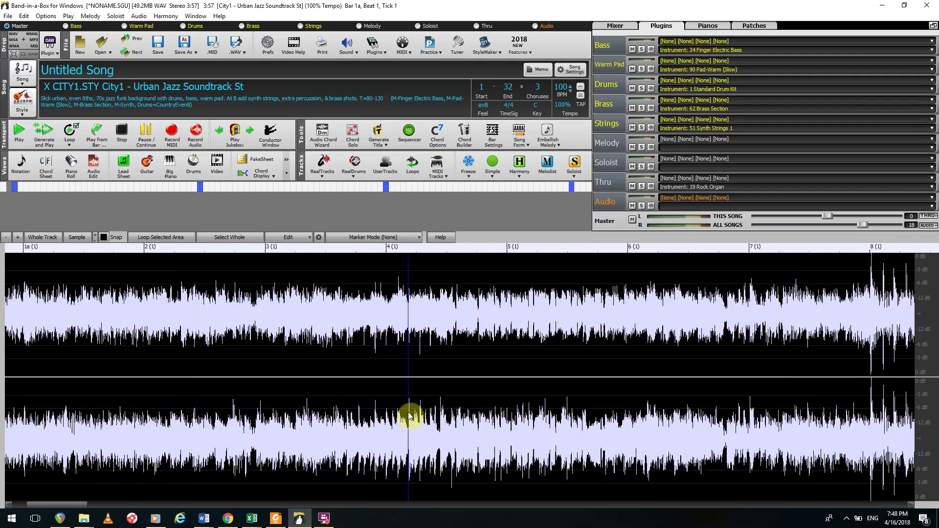
double_click(478, 384)
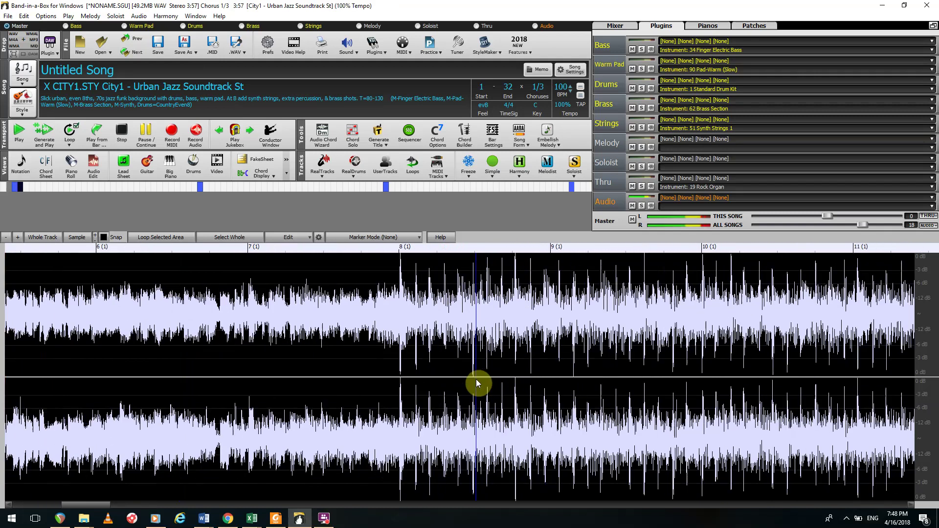
scroll(477, 384, "up", 1)
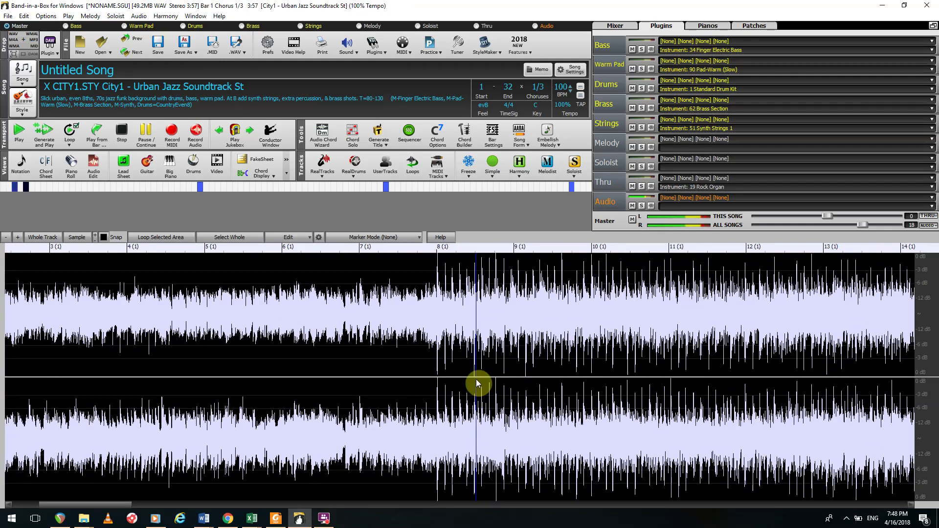
scroll(478, 384, "up", 1)
key("space")
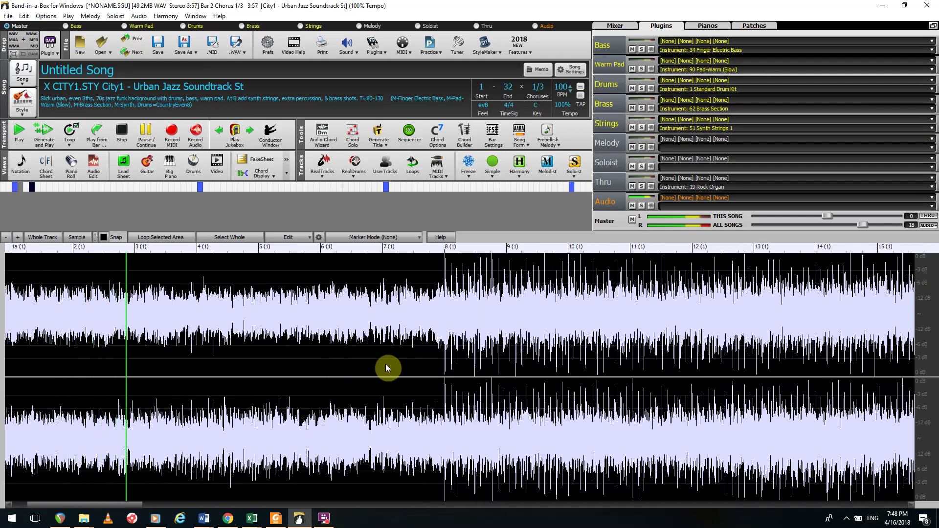
left_click(427, 366)
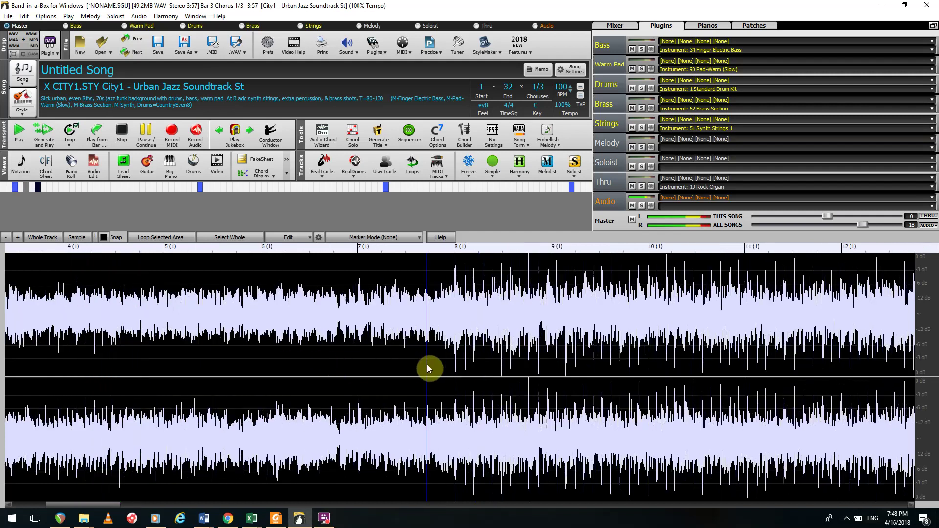
left_click(461, 365)
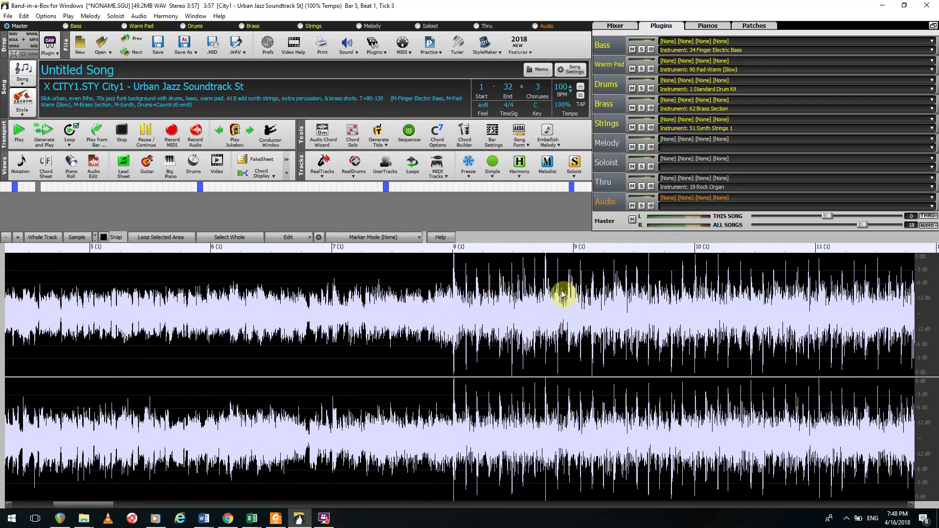
Set the relative tempo to 50% (half tempo) and play a short passage of the recording
left_click(567, 106)
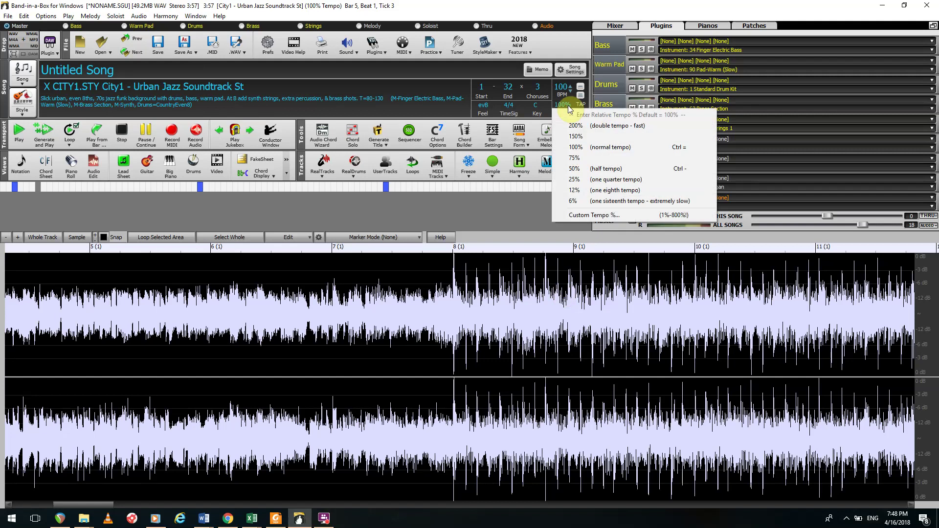
left_click(593, 171)
key("F4")
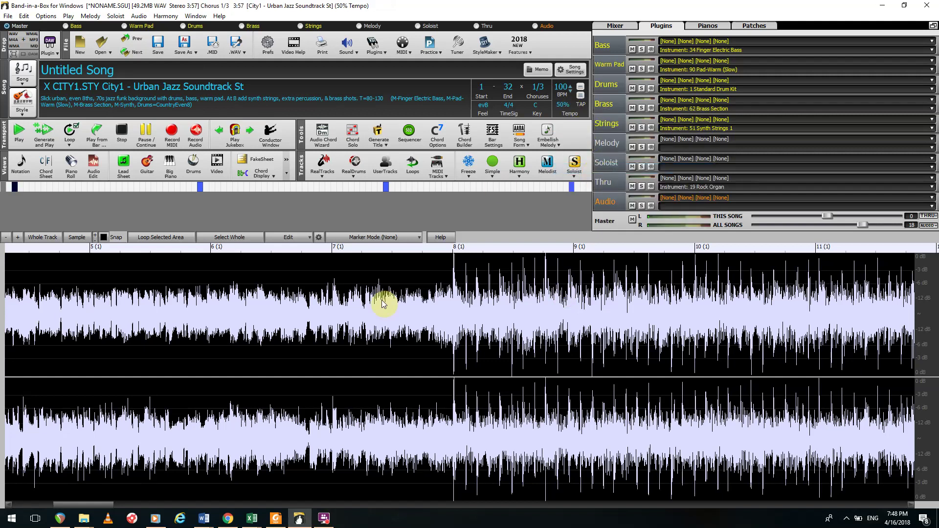
key("Escape")
Set the relative tempo to 25% (one quarter tempo) and listen to the slowed-down recording
left_click(562, 105)
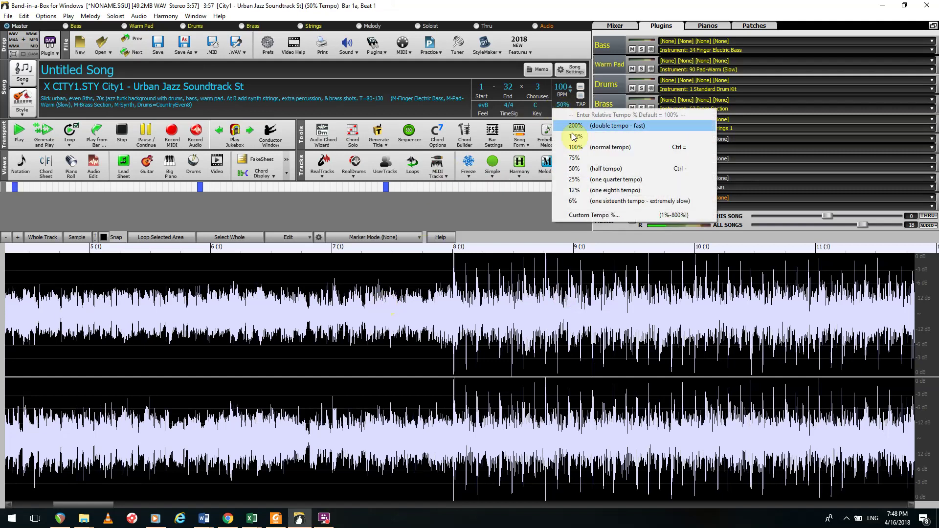
left_click(575, 179)
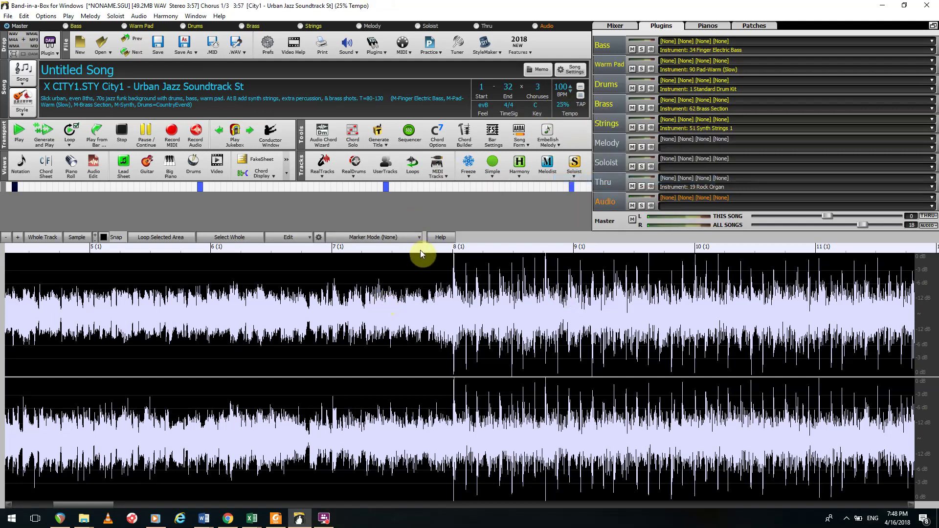
left_click(363, 344)
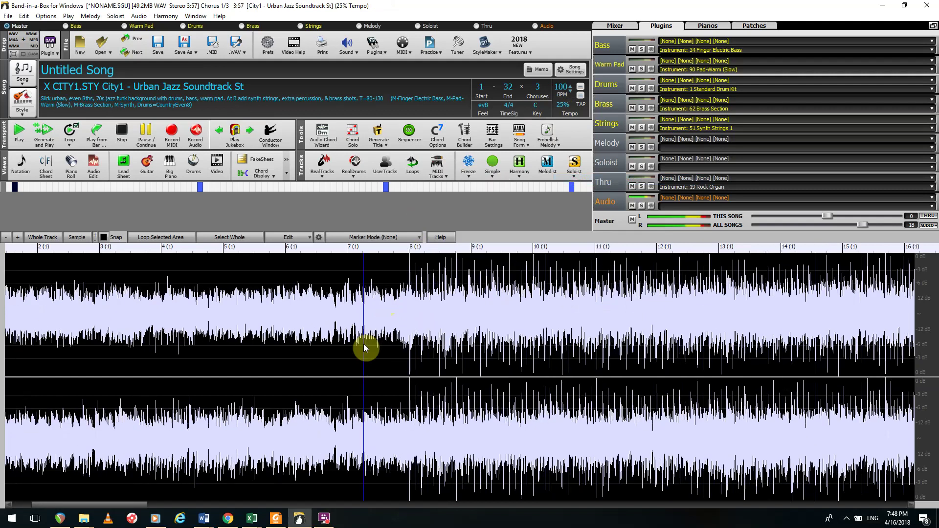
key("Escape")
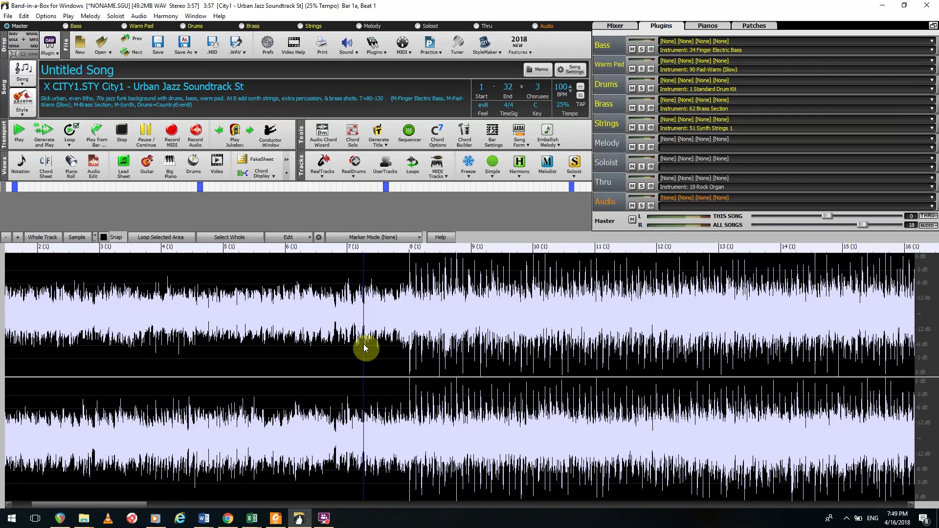
Restore the relative tempo to 100% and reduce it to 50% (half tempo)
left_click(563, 105)
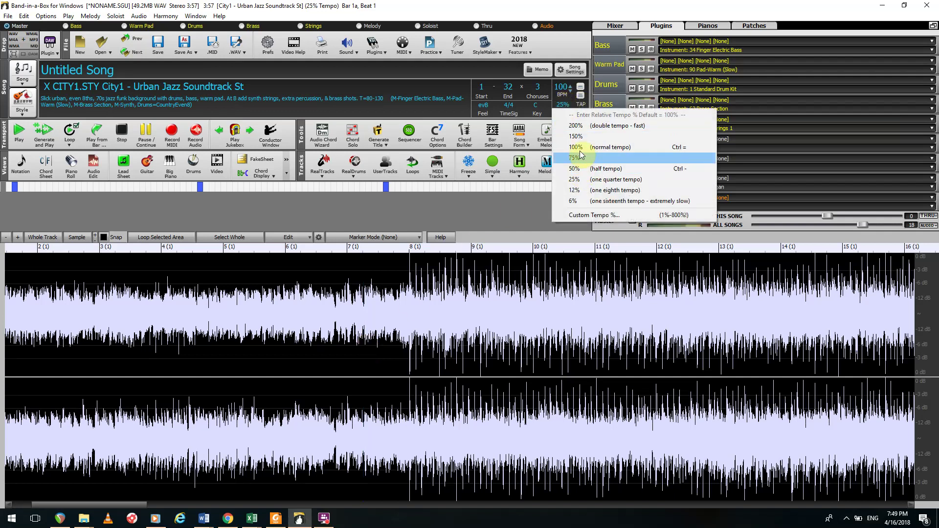
left_click(581, 148)
left_click(563, 106)
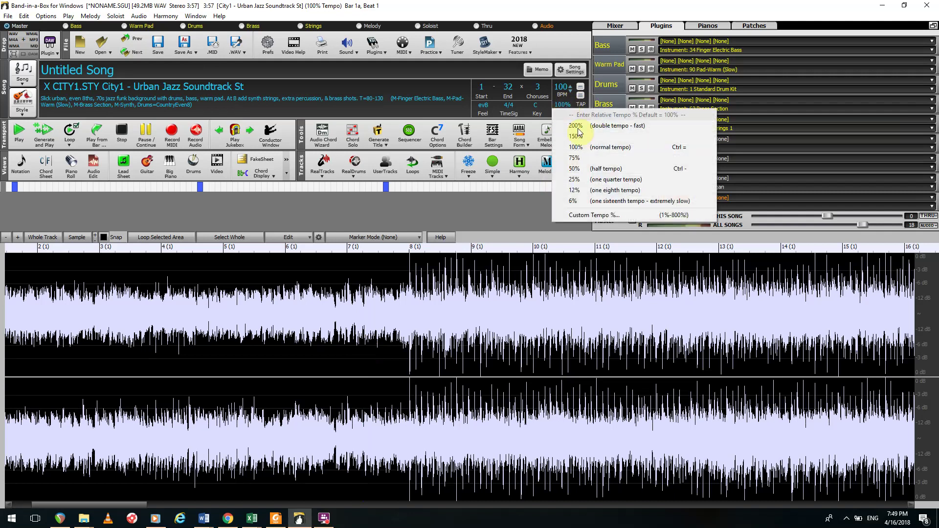
left_click(582, 167)
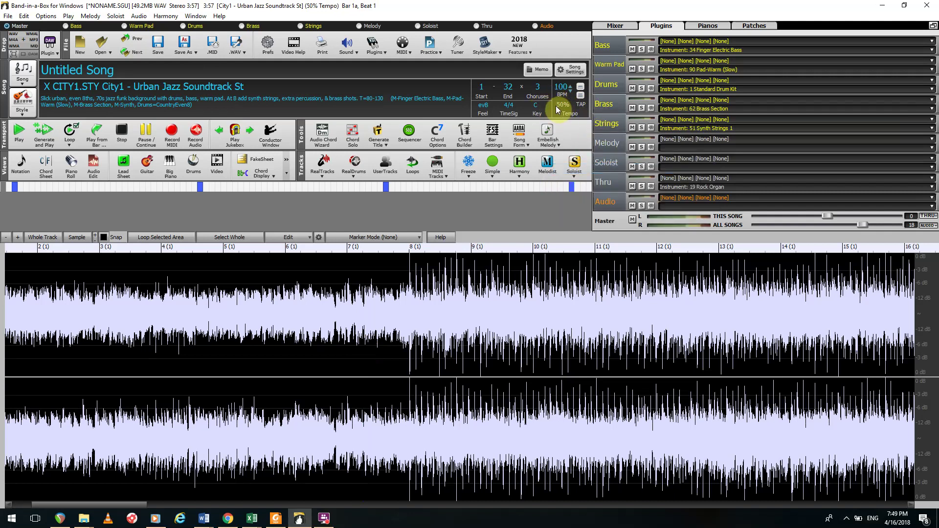
Play the half-tempo recording from its start and again from shortly before bar 7 to find where the beat enters
scroll(374, 336, "down", 1)
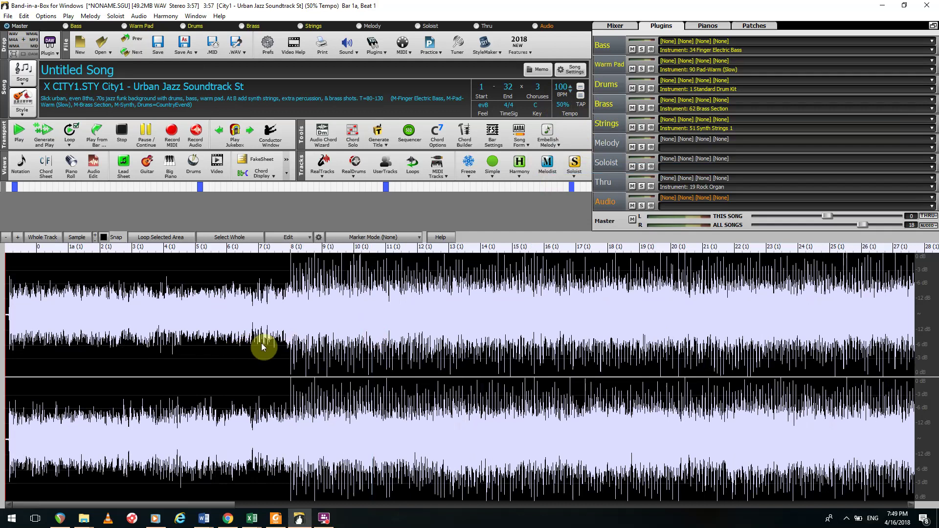
key("space")
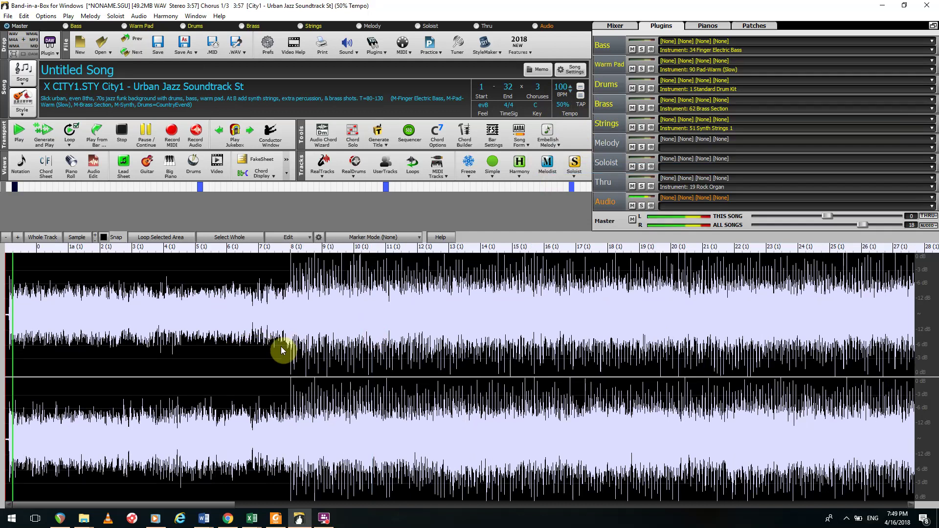
scroll(274, 349, "down", 2)
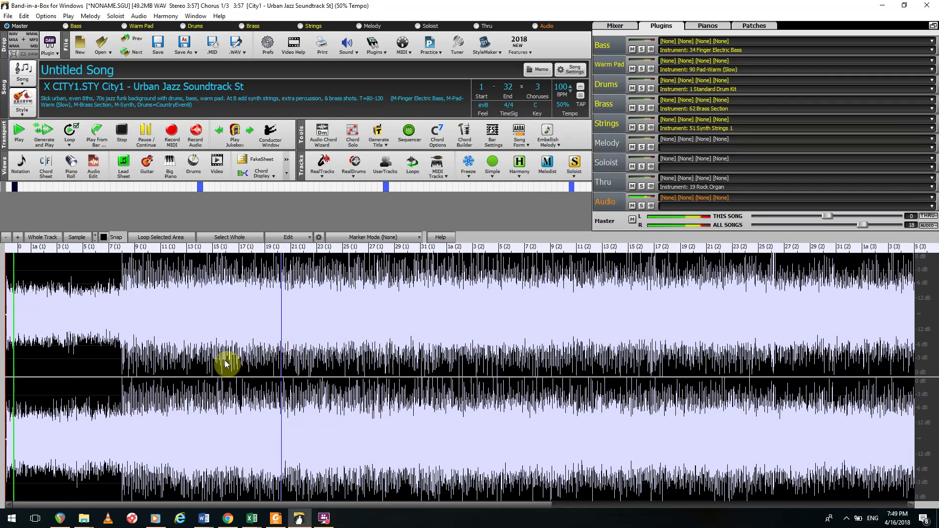
left_click(86, 386)
key("space")
left_click(104, 387)
left_click(104, 386)
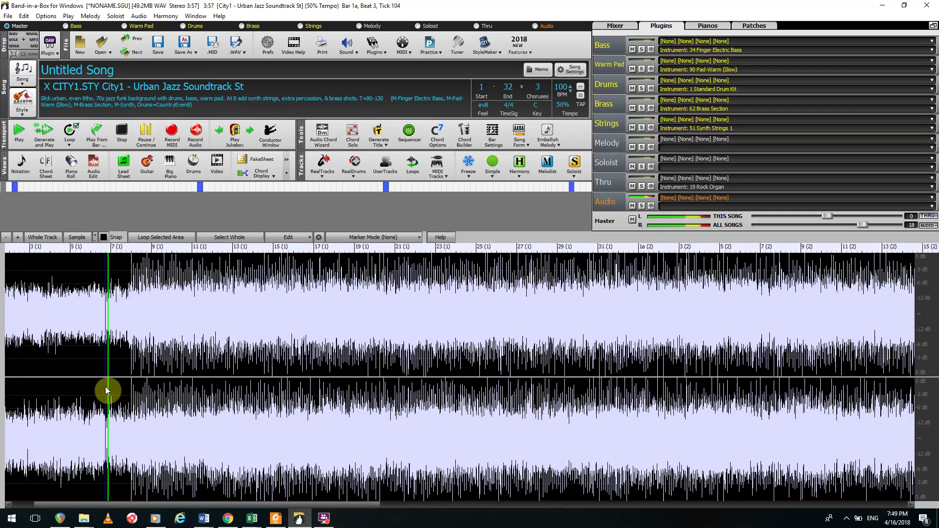
scroll(105, 387, "up", 2)
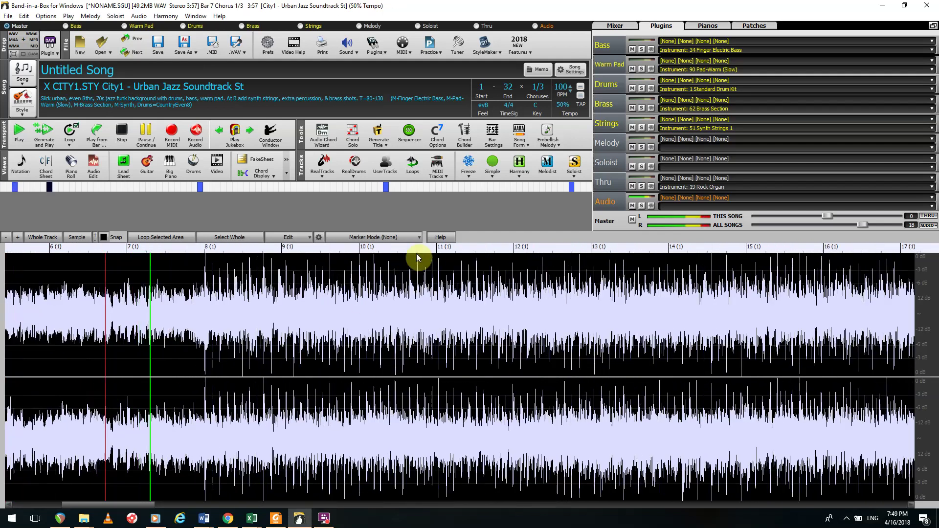
scroll(391, 299, "down", 1)
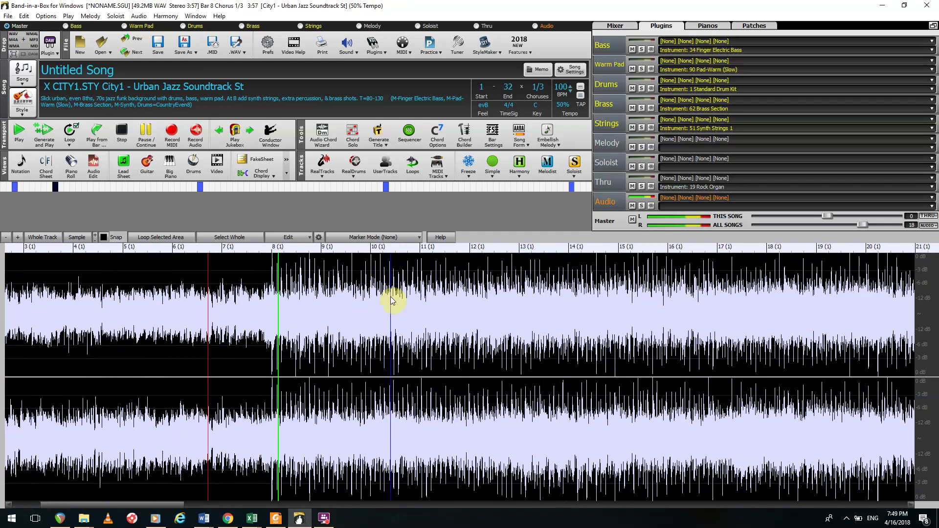
scroll(274, 358, "up", 3)
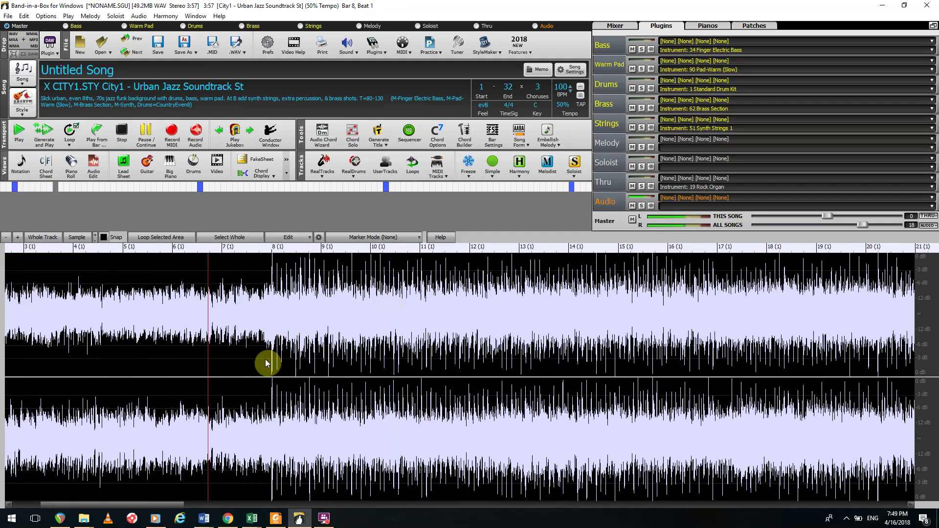
Replay the passage leading into bar 8 from several nearby points and examine the waveform peaks for the first downbeat
left_click(265, 363)
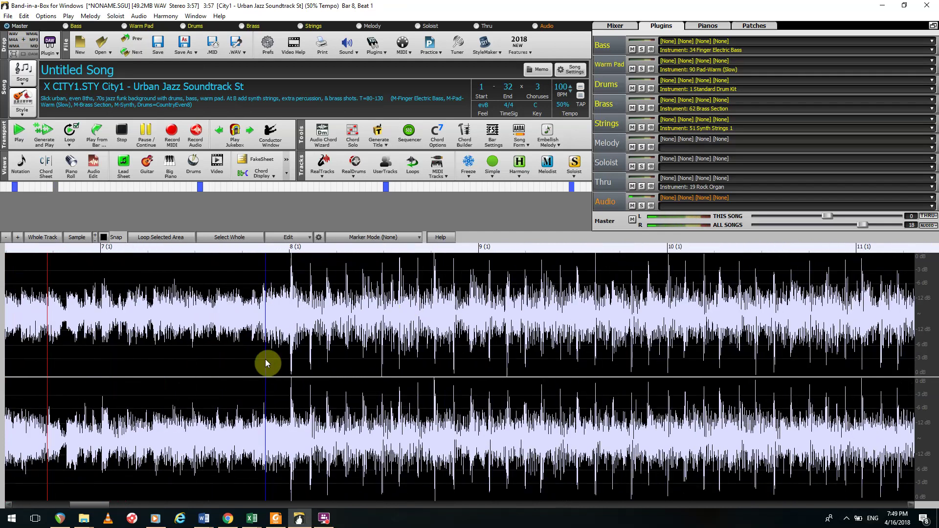
scroll(265, 363, "up", 1)
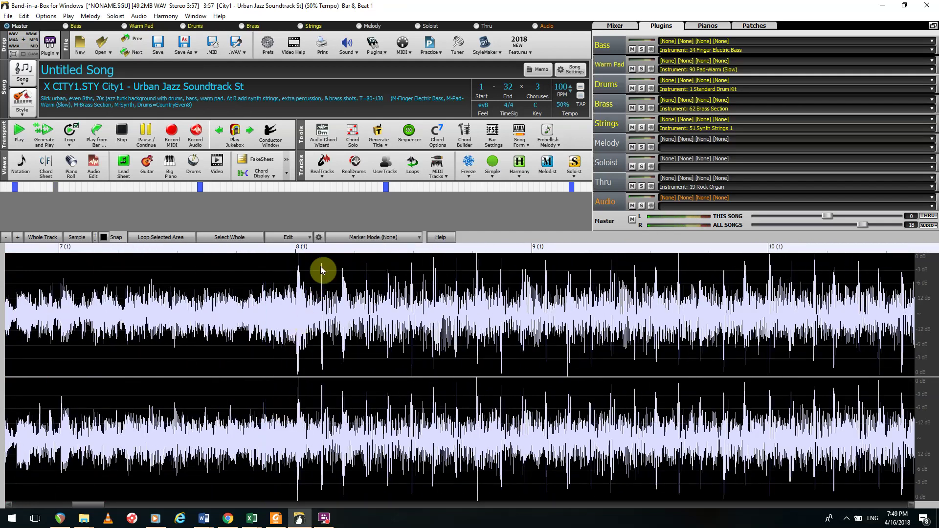
scroll(306, 304, "down", 1)
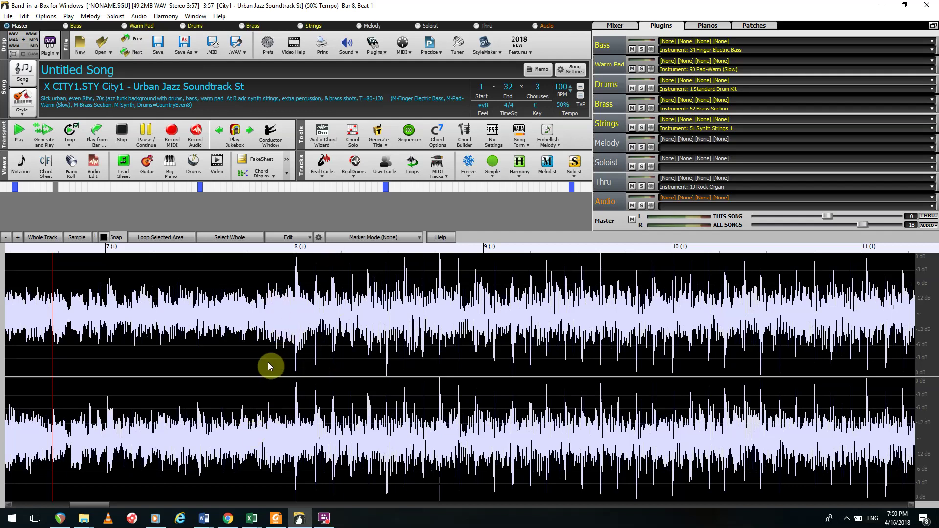
scroll(268, 362, "up", 1)
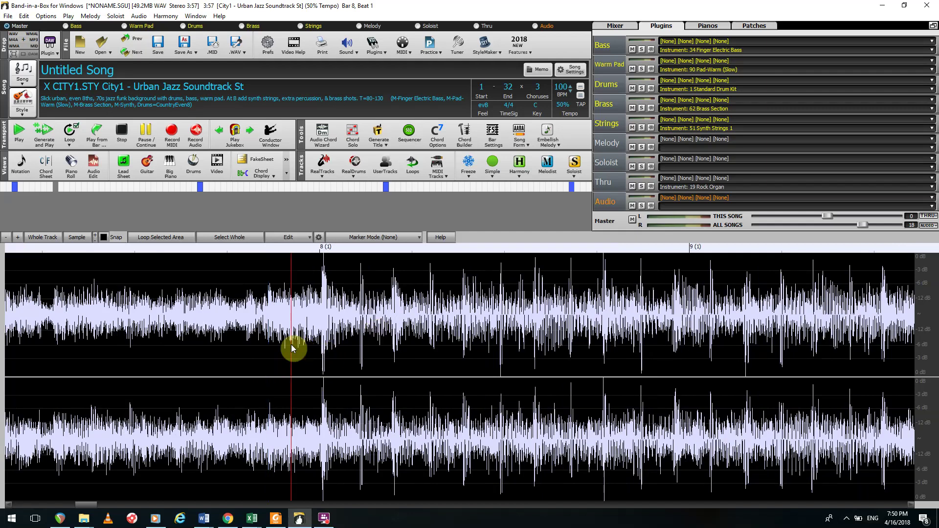
scroll(364, 345, "up", 1)
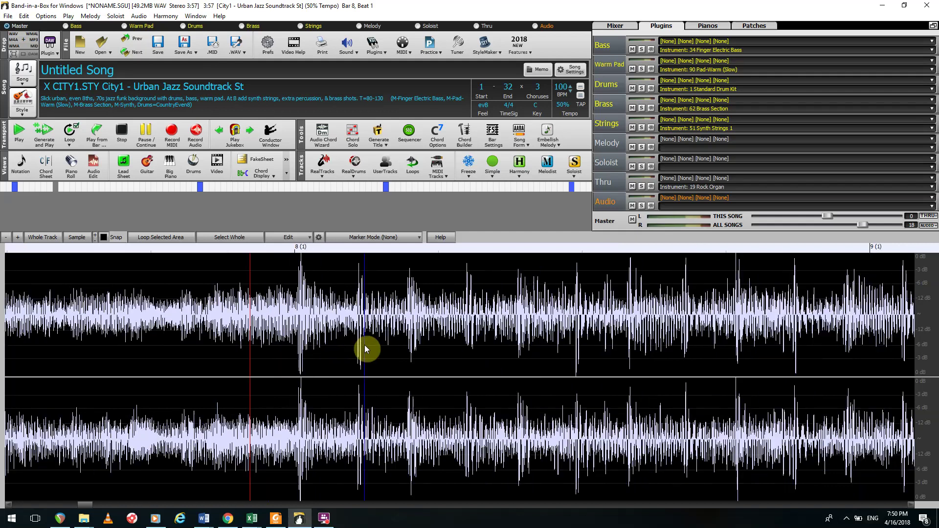
left_click(208, 372)
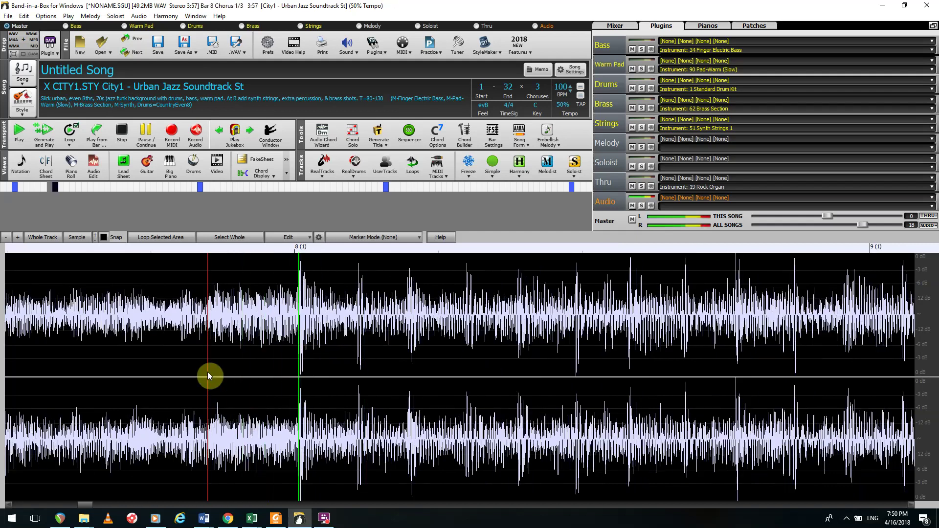
scroll(208, 376, "down", 1)
scroll(208, 371, "down", 3)
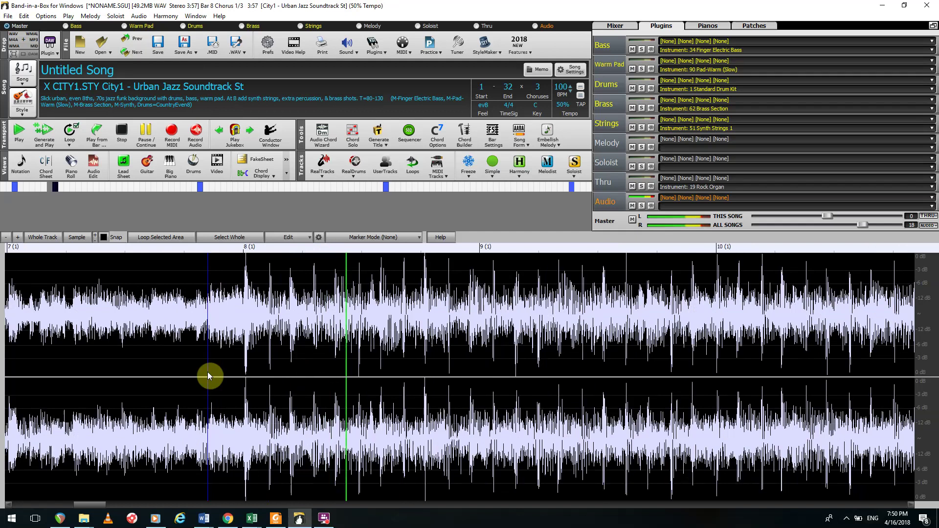
left_click(257, 372)
left_click(162, 371)
left_click(162, 371)
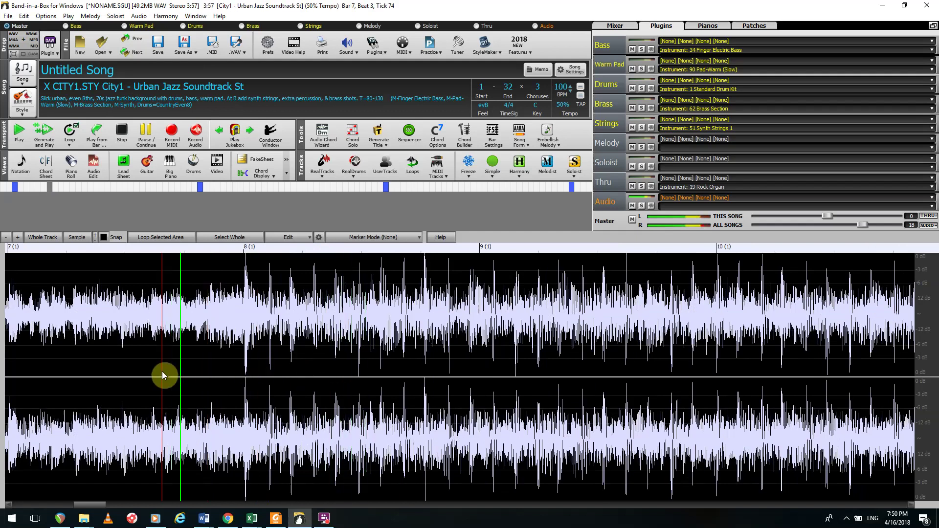
scroll(162, 371, "down", 2)
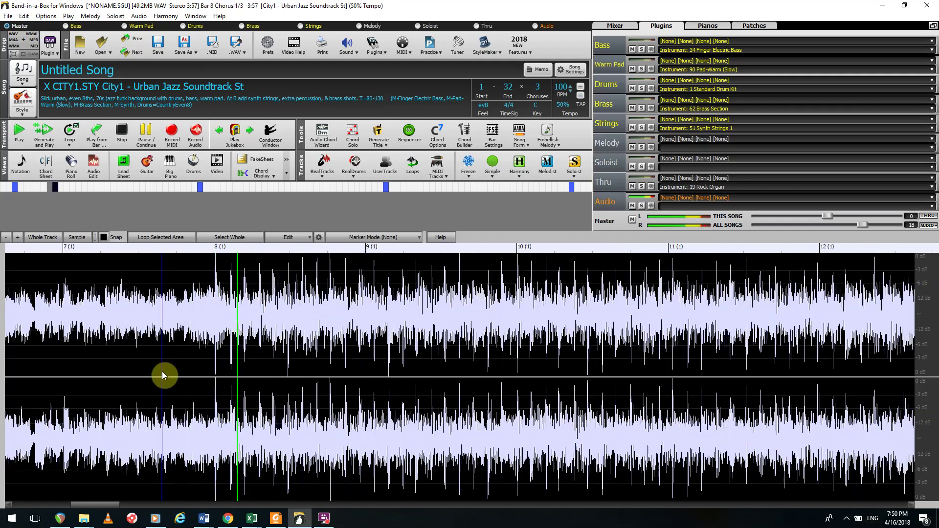
Mark the second sharp waveform peak, just after the bar 8 line, as Bar 1 of the song
left_click(233, 367)
scroll(232, 367, "up", 3)
scroll(233, 366, "up", 2)
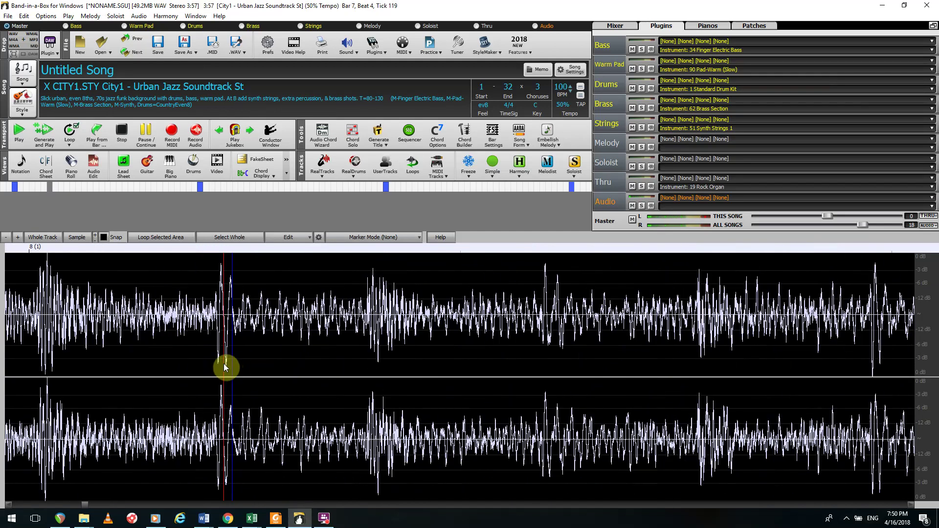
key("space")
scroll(225, 367, "down", 3)
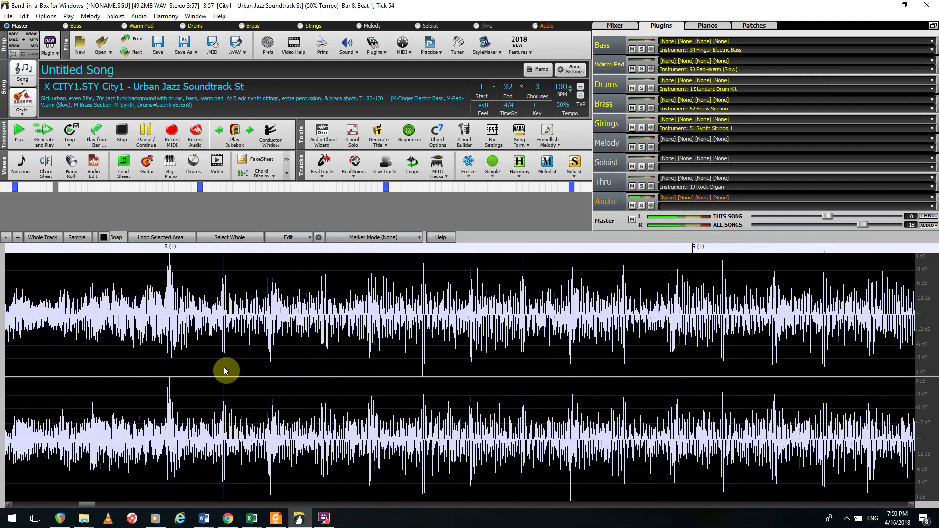
right_click(225, 370)
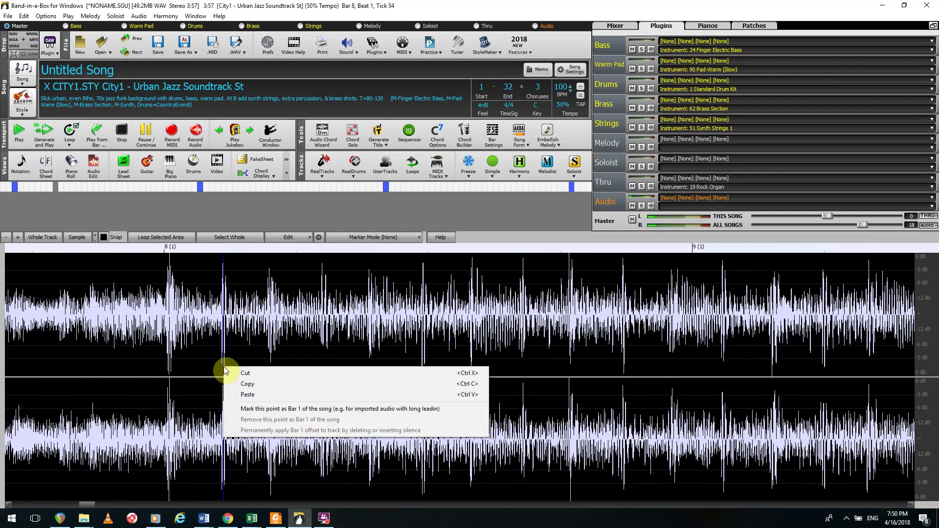
left_click(245, 409)
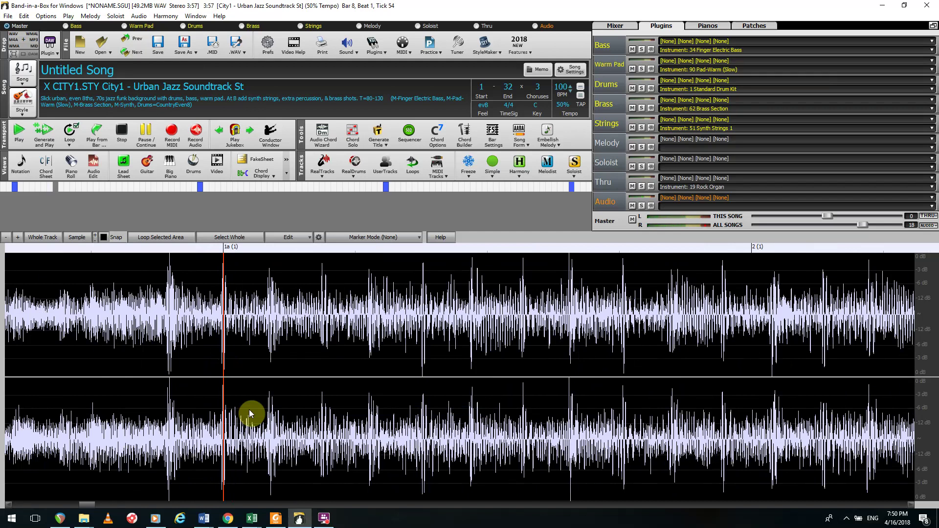
Play the passage leading into the new bar 1 and set the marker mode to Audio Chord Wizard
left_click(177, 412)
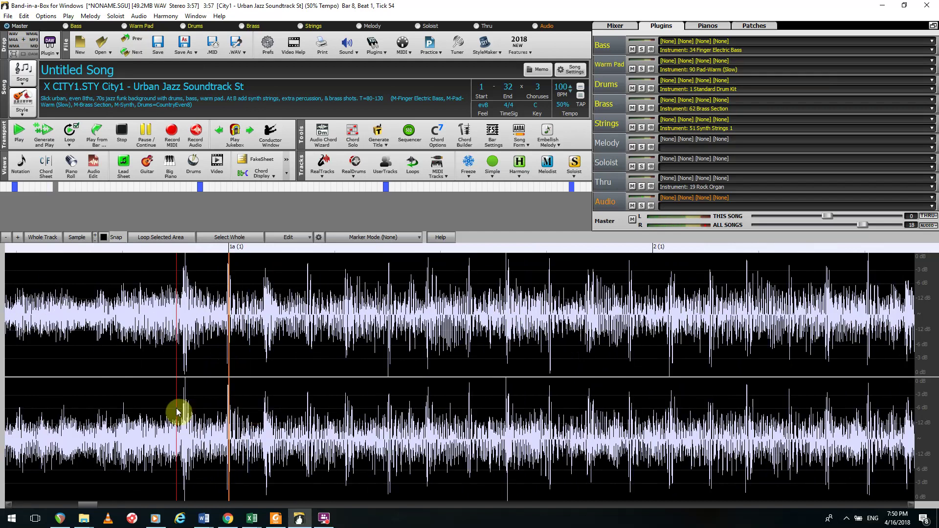
left_click(178, 410)
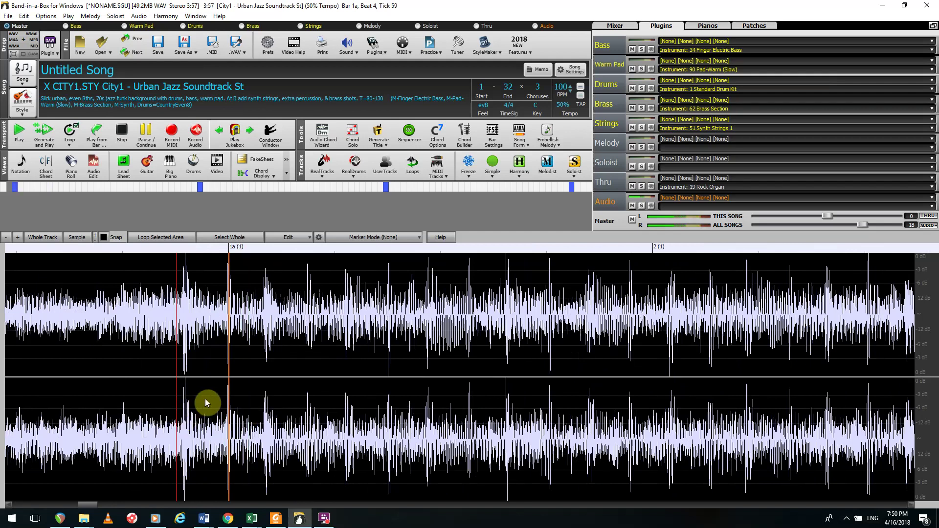
left_click(359, 239)
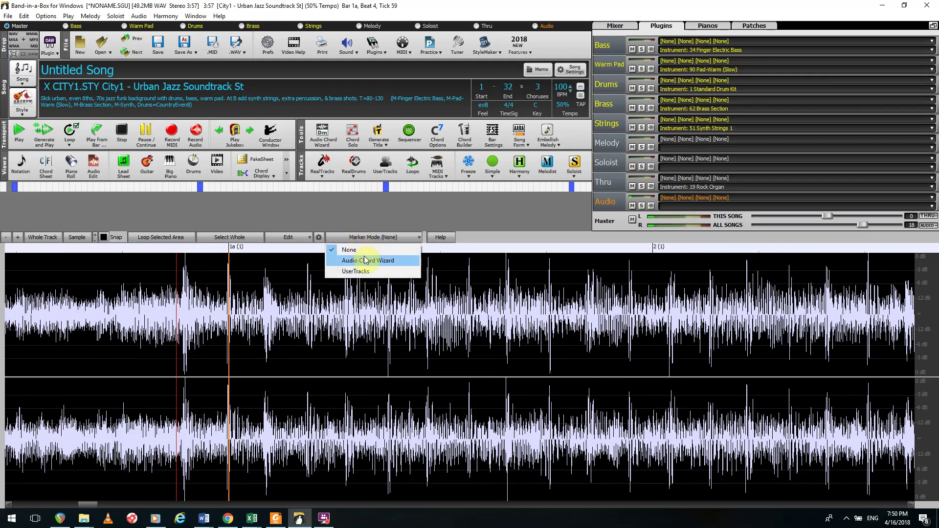
left_click(364, 255)
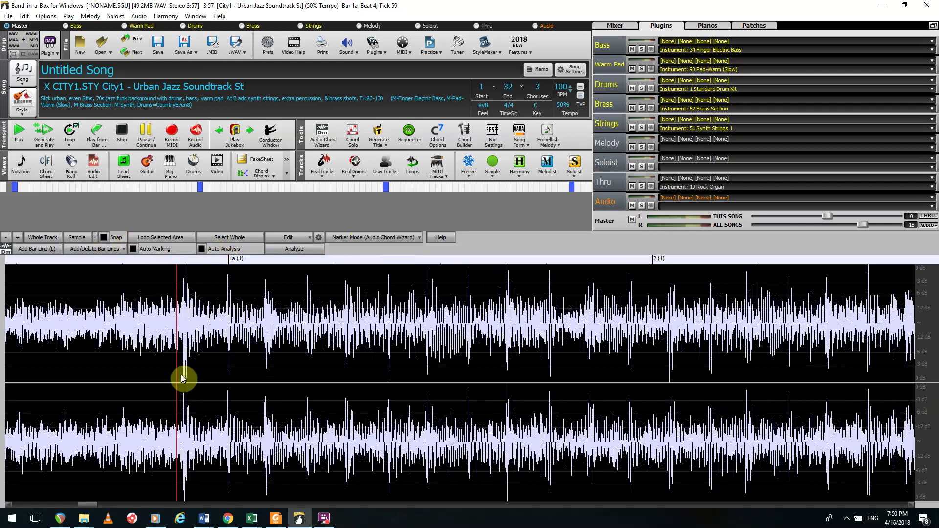
Play short passages from just before the peak that precedes bar 1 to check the downbeat position
scroll(206, 418, "up", 3)
scroll(76, 403, "down", 3)
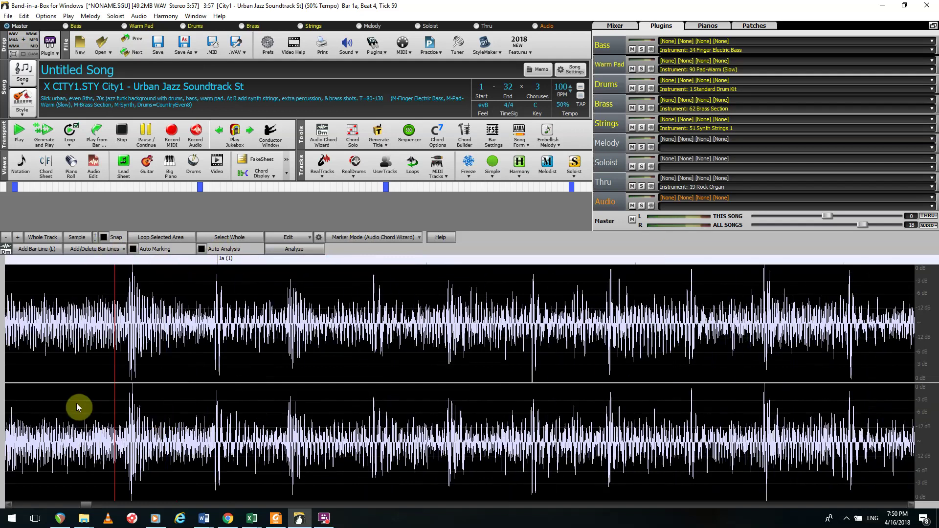
double_click(78, 400)
key("Escape")
scroll(80, 398, "up", 3)
double_click(142, 386)
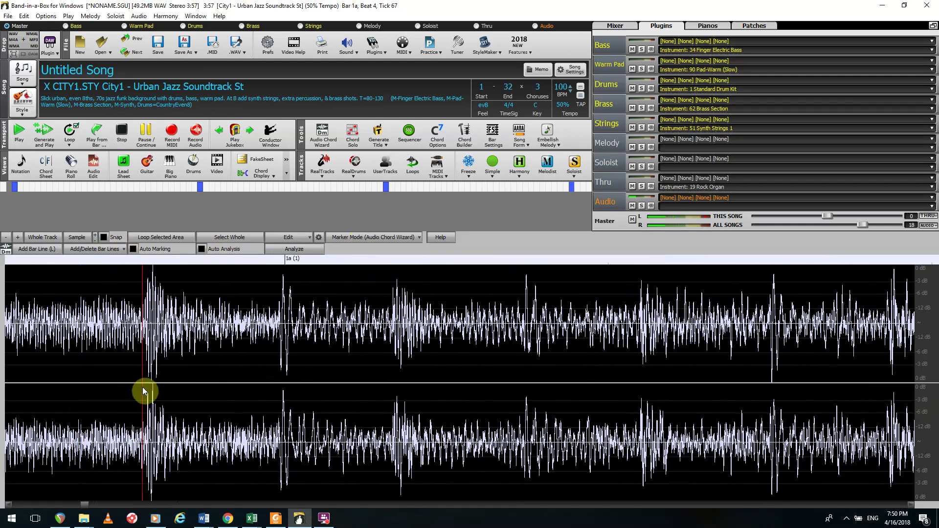
key("Escape")
Replay the lead-in from farther ahead of bar 1 and examine how the beat lines up with the bar line
scroll(142, 387, "down", 1)
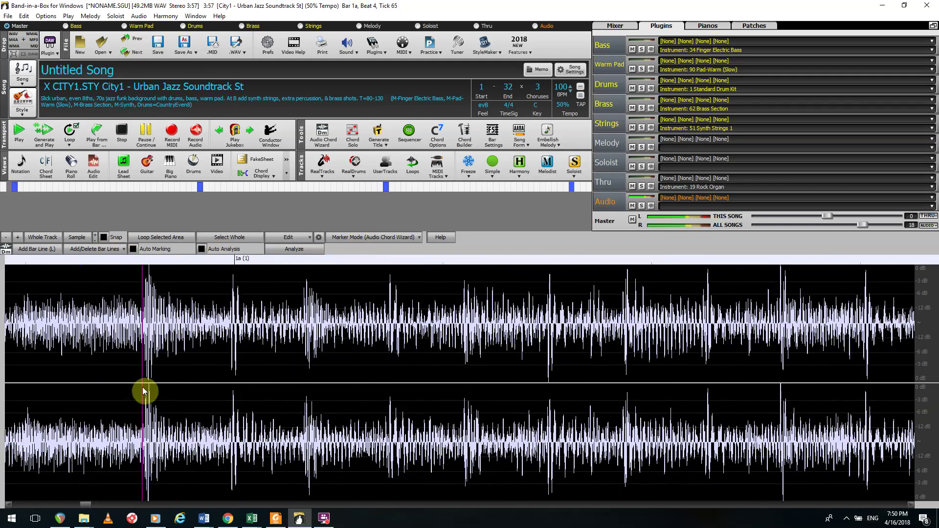
scroll(142, 387, "down", 3)
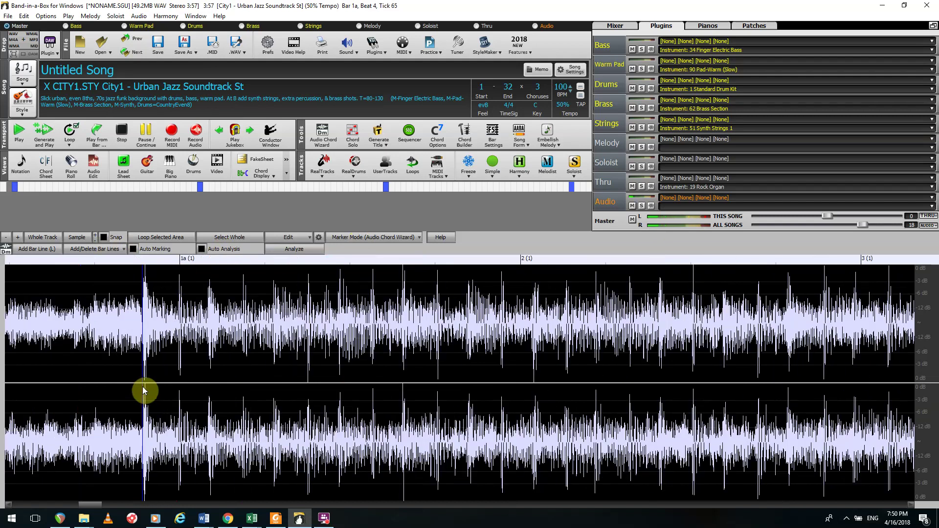
scroll(143, 386, "down", 3)
double_click(102, 392)
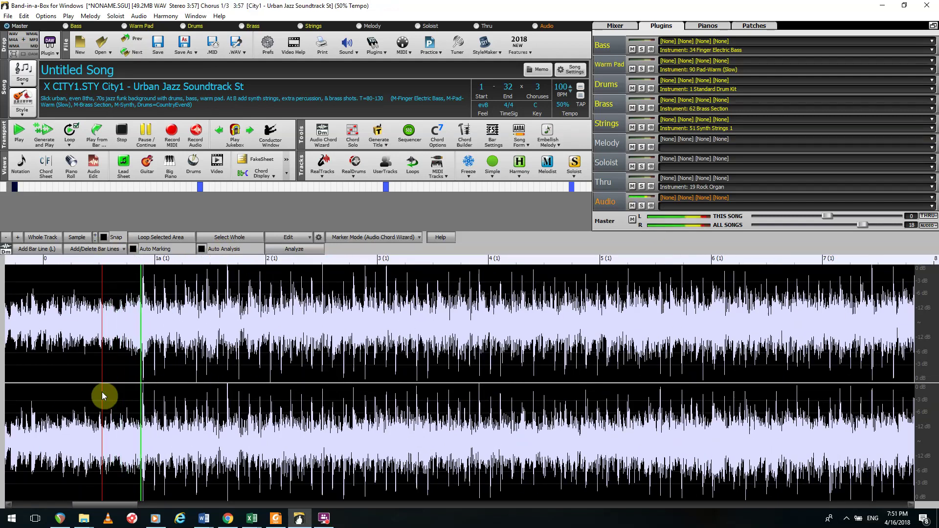
left_click(108, 393)
scroll(107, 392, "up", 2)
scroll(108, 393, "up", 2)
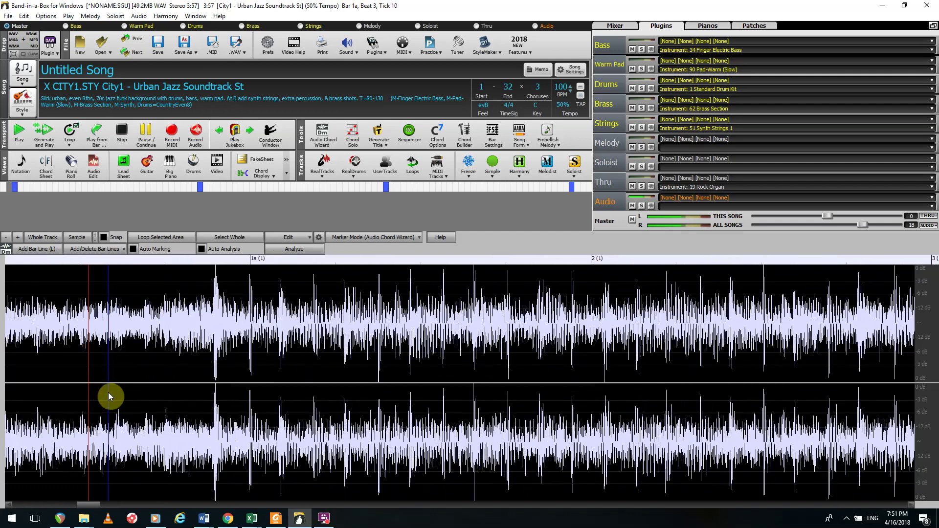
Try to permanently apply the Bar 1 offset to the track, decline the deletion, and add a bar line at bar 1
double_click(251, 380)
left_click(251, 379)
scroll(251, 379, "up", 1)
scroll(250, 380, "up", 1)
right_click(250, 380)
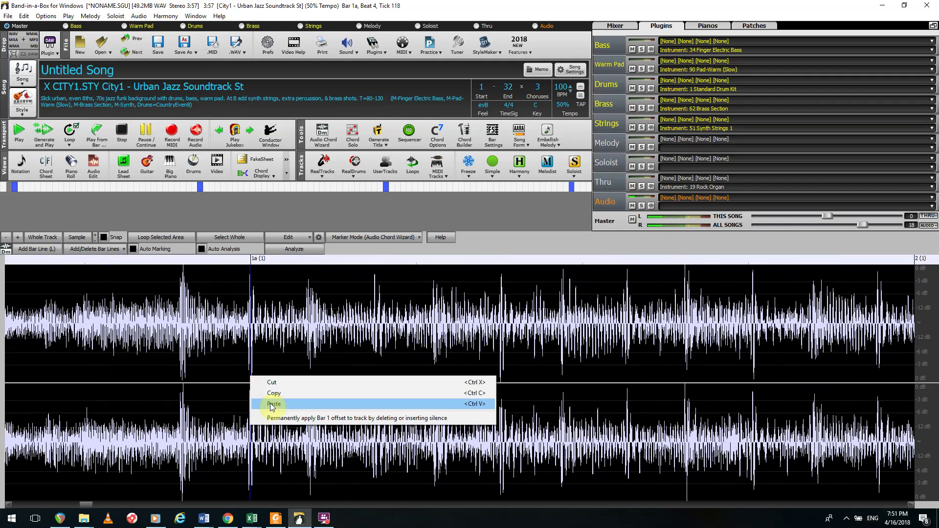
left_click(271, 420)
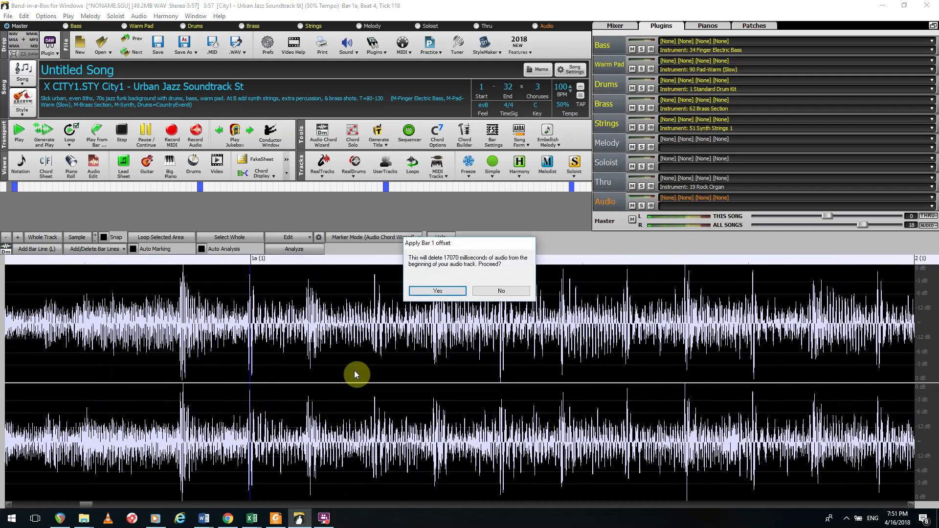
left_click(500, 292)
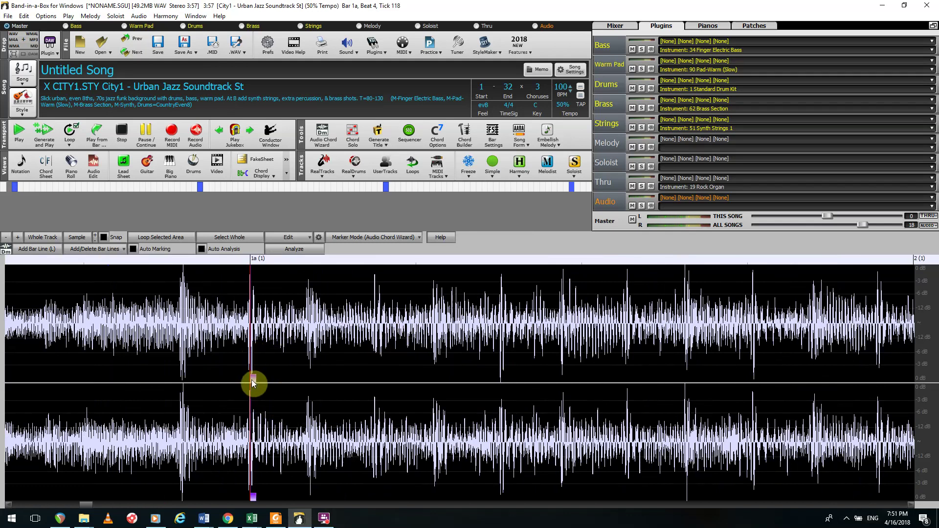
Play the recording from just before bar 1 to follow the beats after the first downbeat
left_click(233, 386)
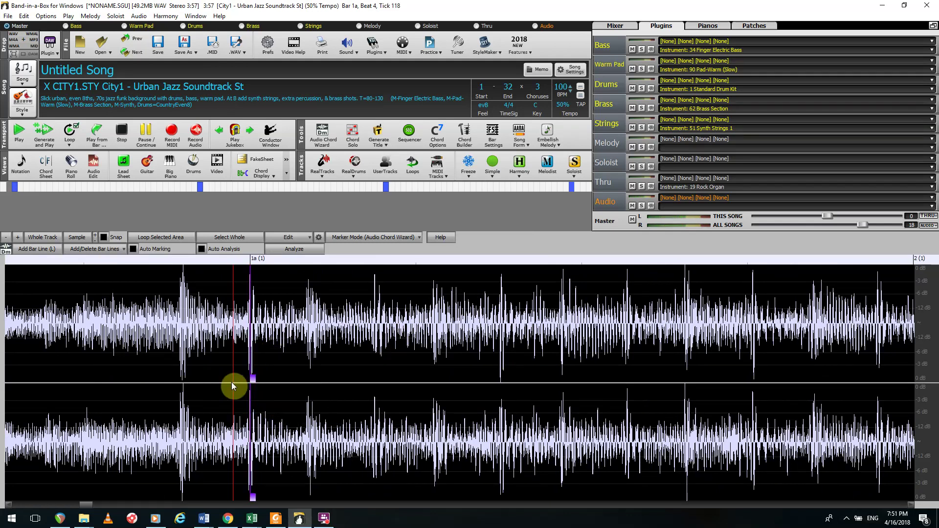
scroll(232, 386, "up", 2)
key("space")
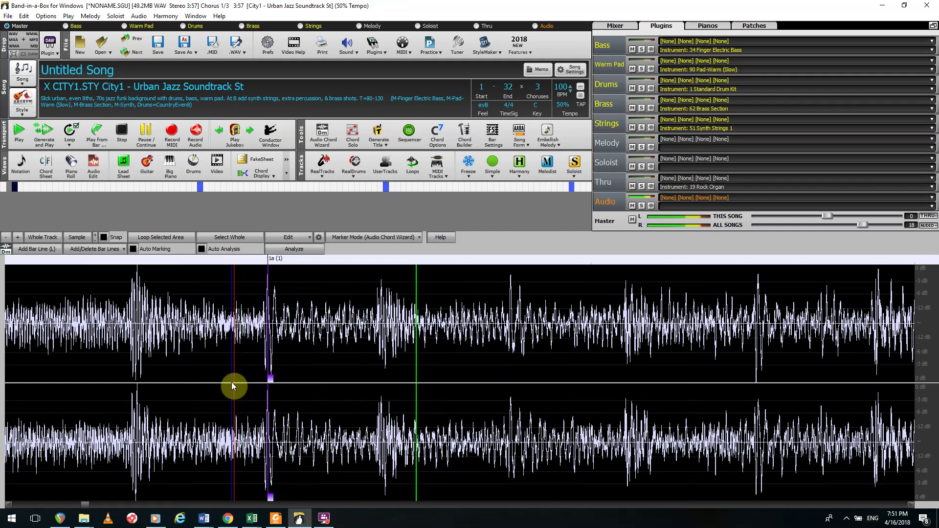
Play from well ahead of bar 1 and add a bar line on the downbeat of bar 2
scroll(231, 386, "down", 4)
left_click(42, 383)
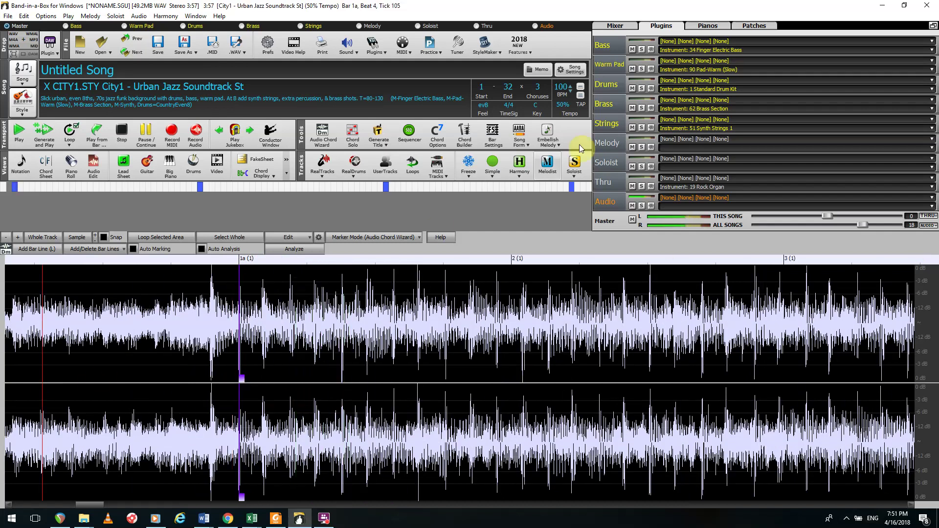
key("space")
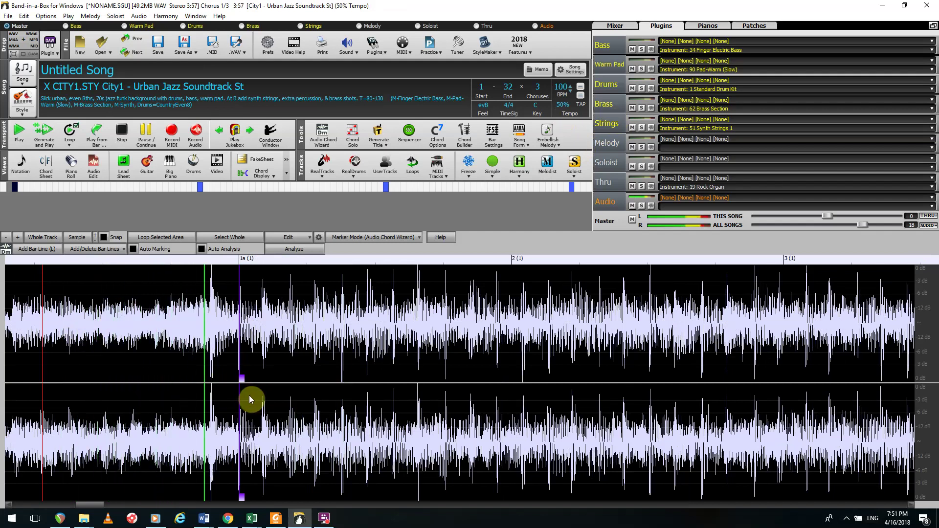
key("l")
key("space")
Inspect the tempo and beats options of the bar line markers at bars 1 and 2
right_click(340, 380)
left_click(303, 384)
right_click(240, 380)
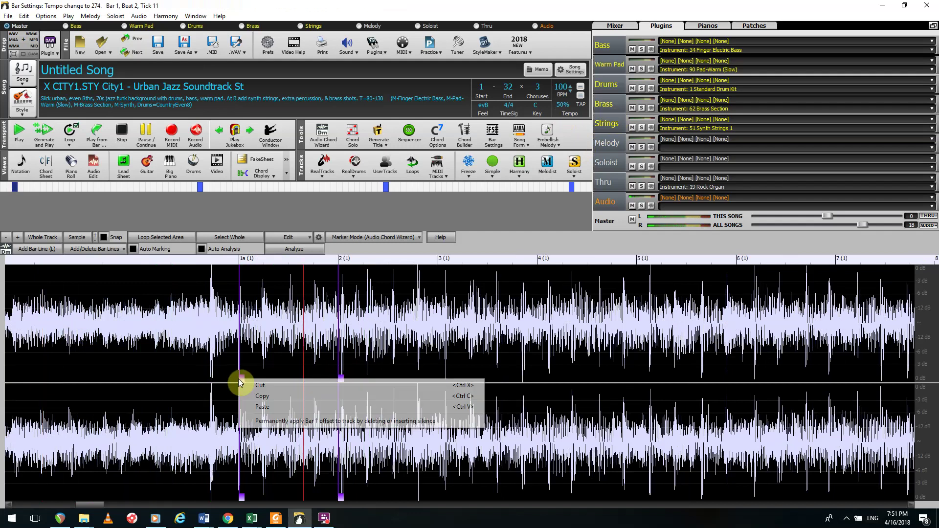
left_click(285, 348)
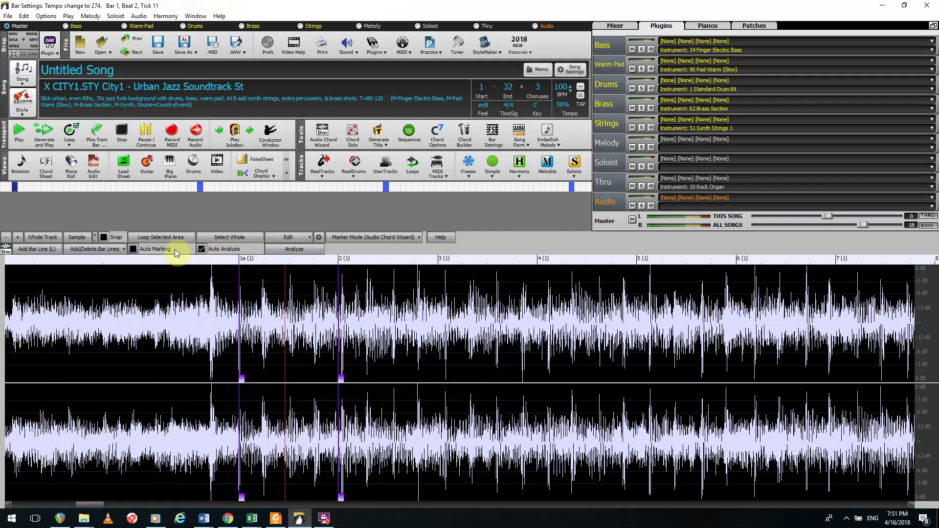
right_click(341, 380)
left_click(313, 381)
right_click(240, 380)
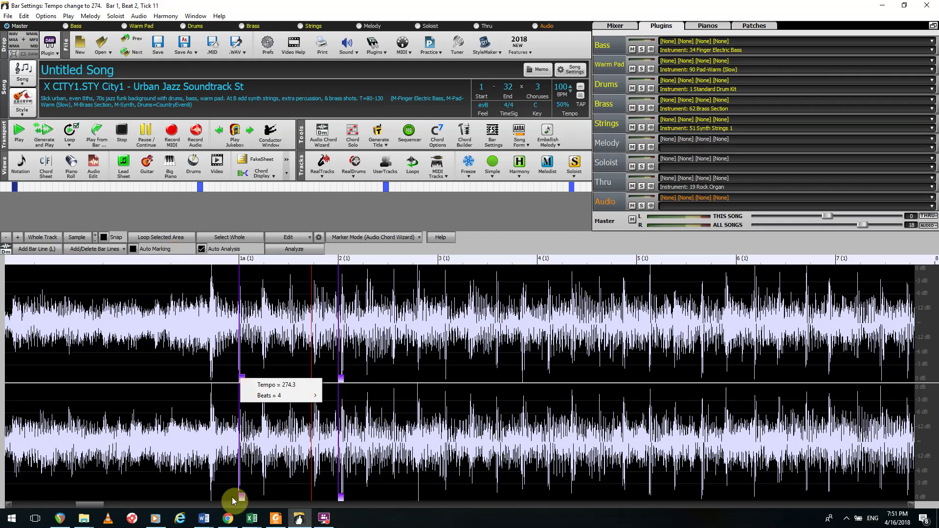
Check the bar 1 marker's options and turn on Auto Marking alongside Auto Analysis
right_click(242, 497)
left_click(279, 371)
left_click(229, 375)
left_click(166, 249)
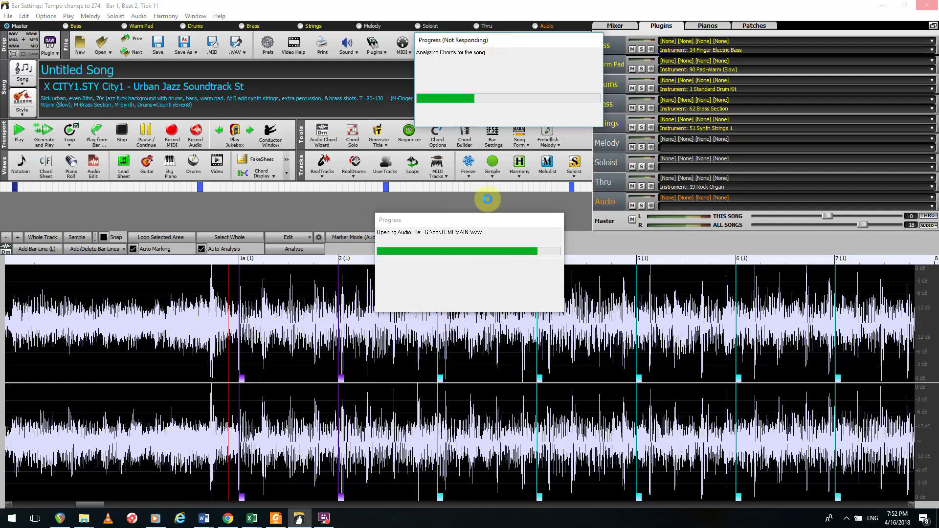
Examine the bar 2 marker's options for tempo, beats, changing to auto and deleting, leaving the marker as it is
right_click(404, 263)
left_click(340, 379)
right_click(339, 380)
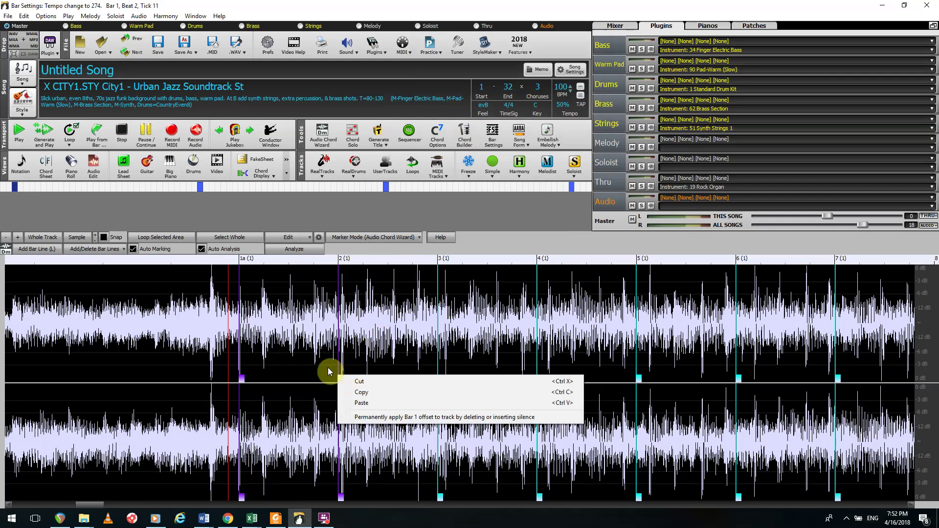
left_click(331, 377)
right_click(342, 378)
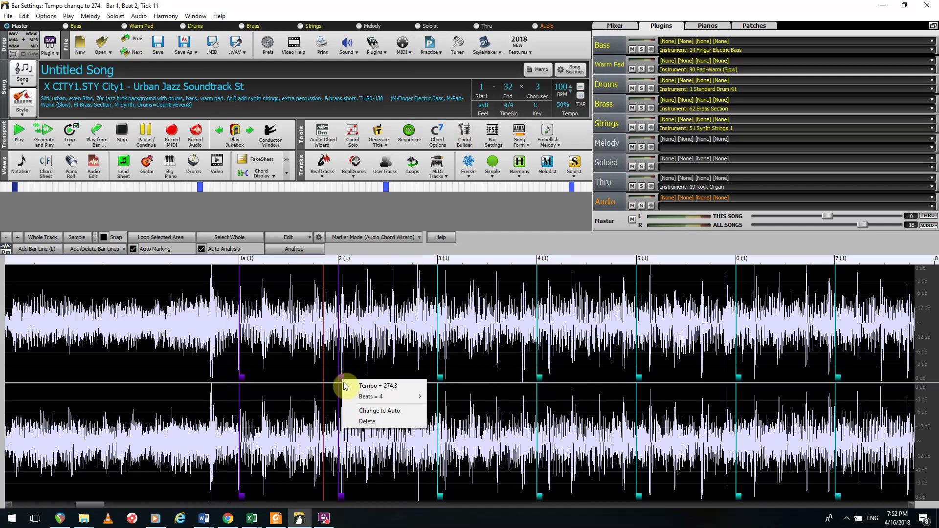
left_click(330, 354)
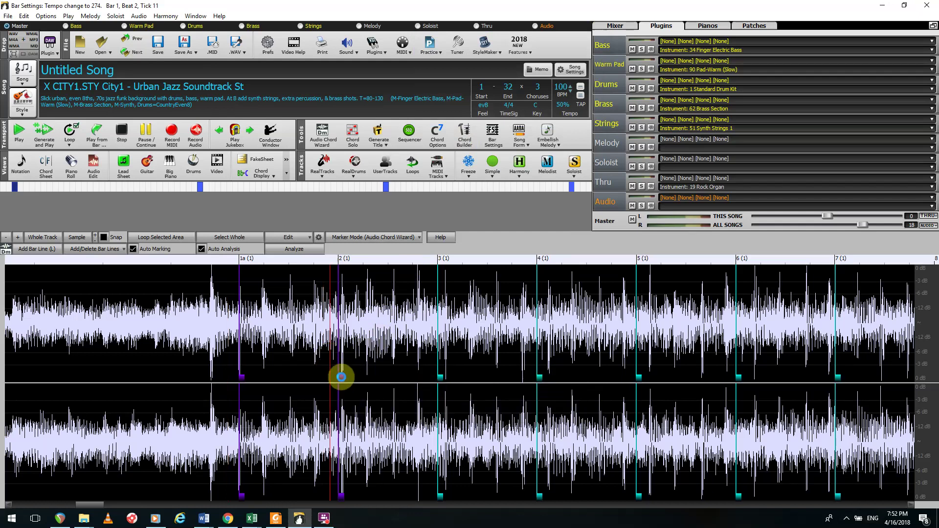
left_click(343, 374)
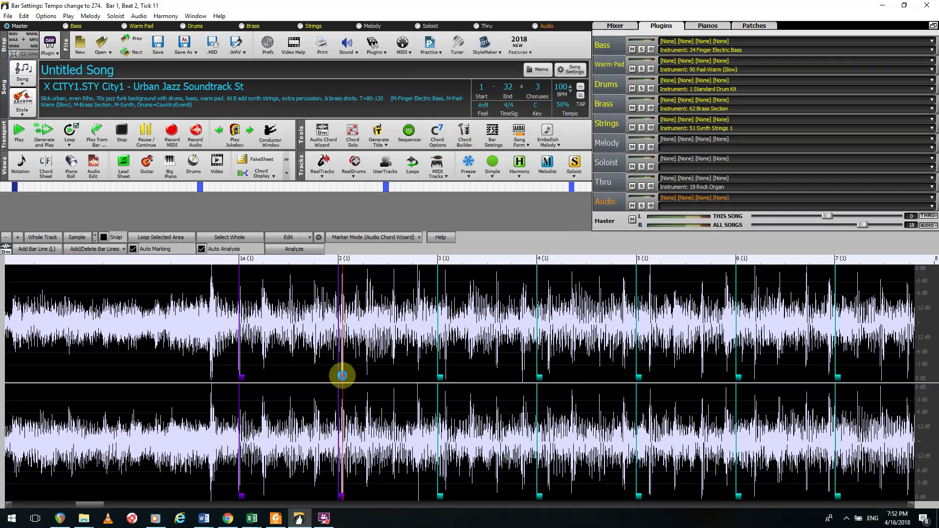
left_click(323, 380)
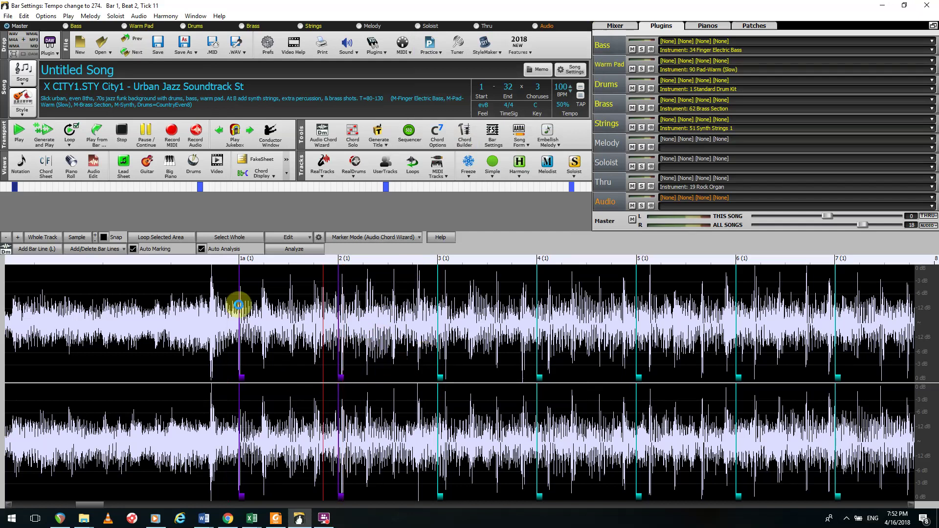
Look over the automatic bar lines and inspect the options of the marker at bar 8
scroll(279, 382, "down", 2)
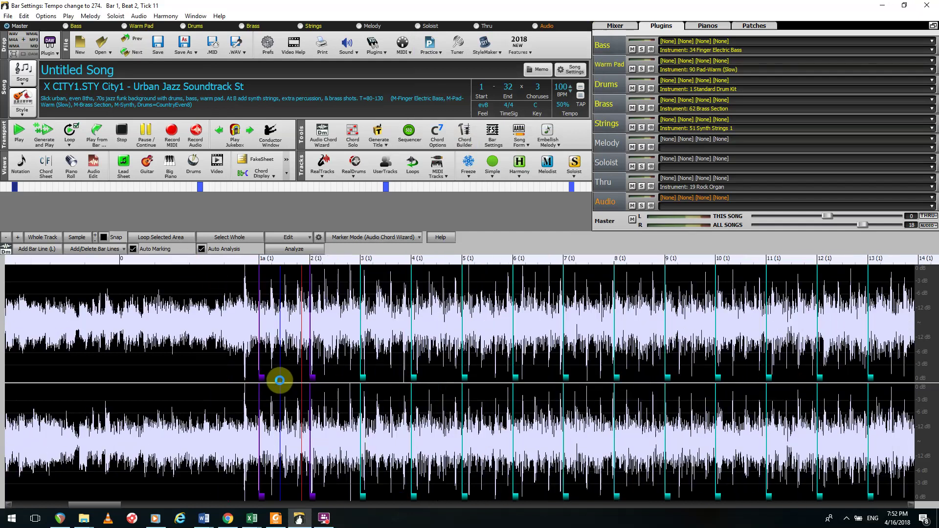
scroll(278, 381, "down", 2)
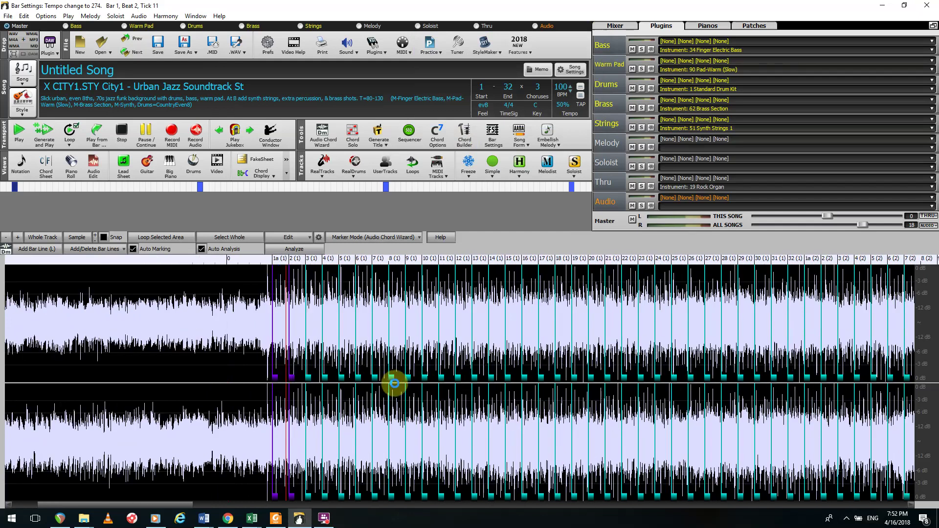
right_click(394, 377)
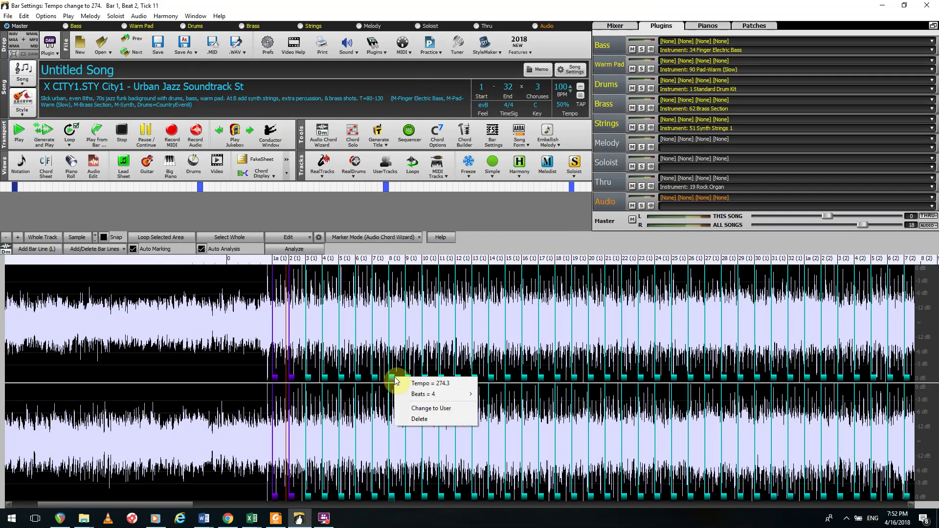
left_click(363, 380)
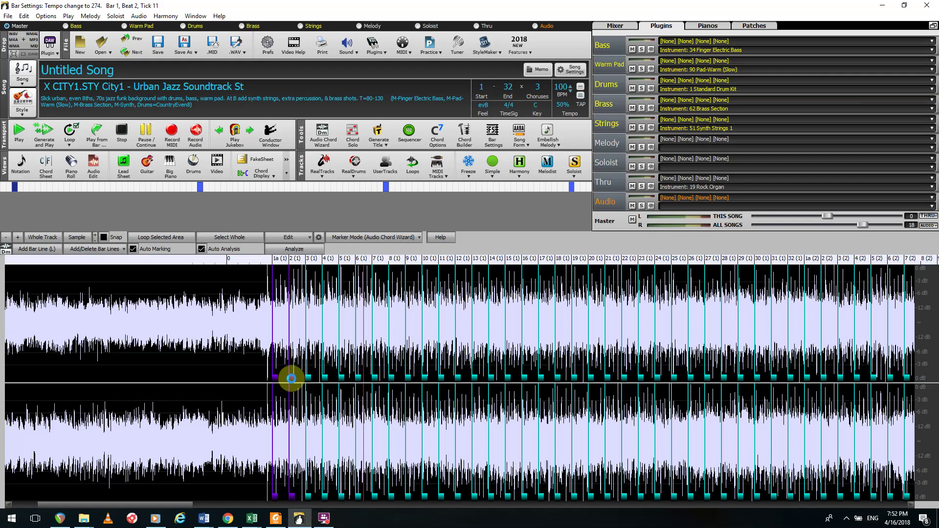
Move the bar 2 line slightly later to line up with the beat and check its tempo
scroll(291, 379, "up", 3)
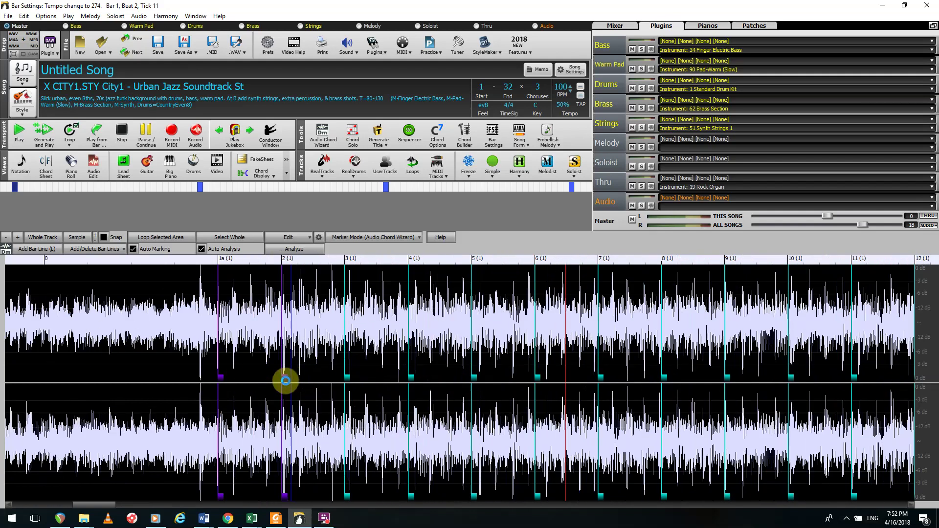
left_click_drag(288, 376, 288, 375)
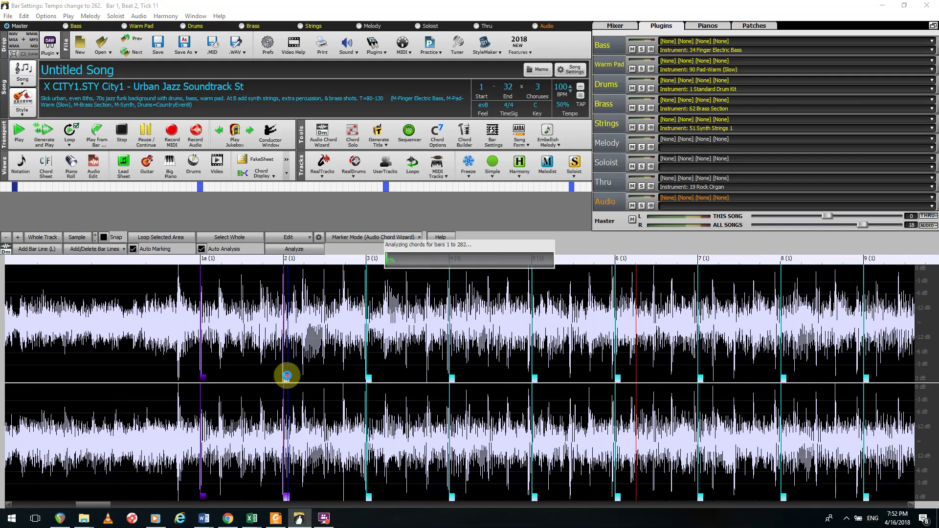
right_click(286, 379)
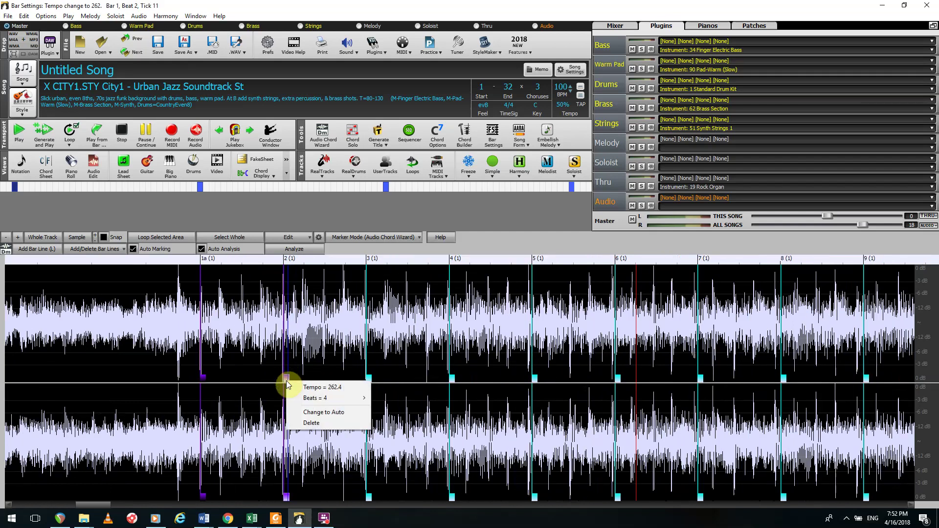
left_click(244, 375)
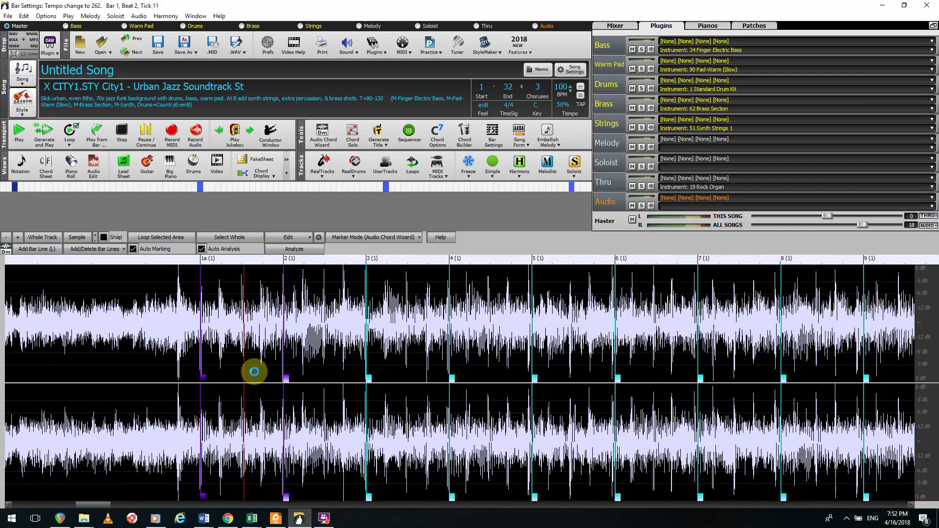
Play the track from within bar 1 and restore playback to normal tempo while watching the bar lines
key("space")
left_click(563, 105)
left_click(576, 150)
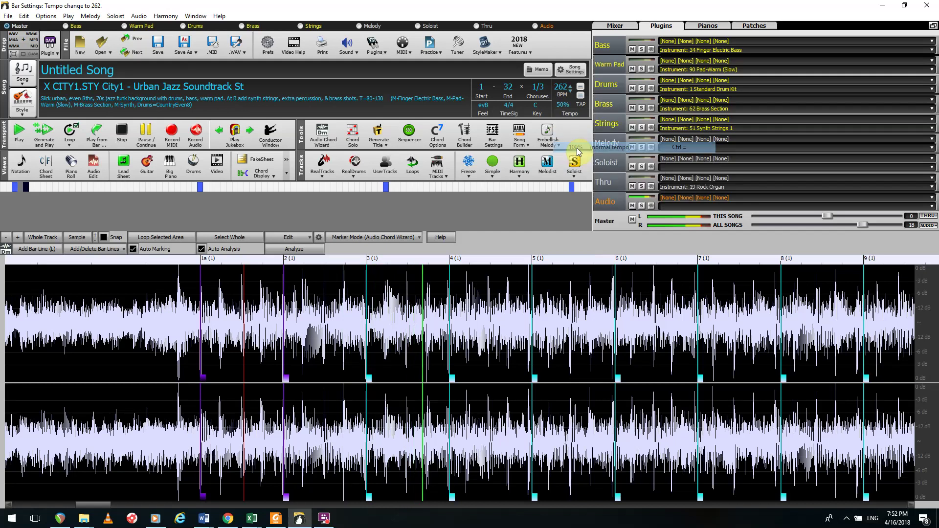
scroll(334, 337, "down", 3)
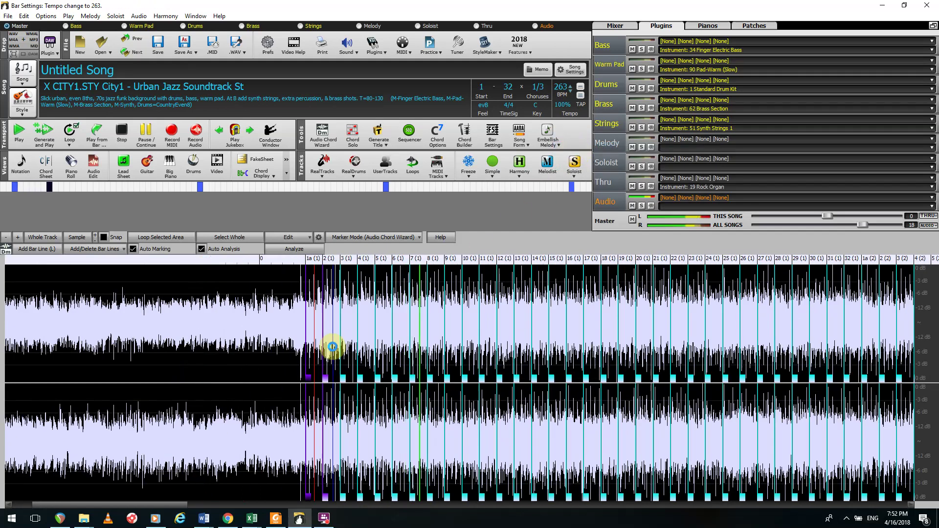
left_click(333, 346)
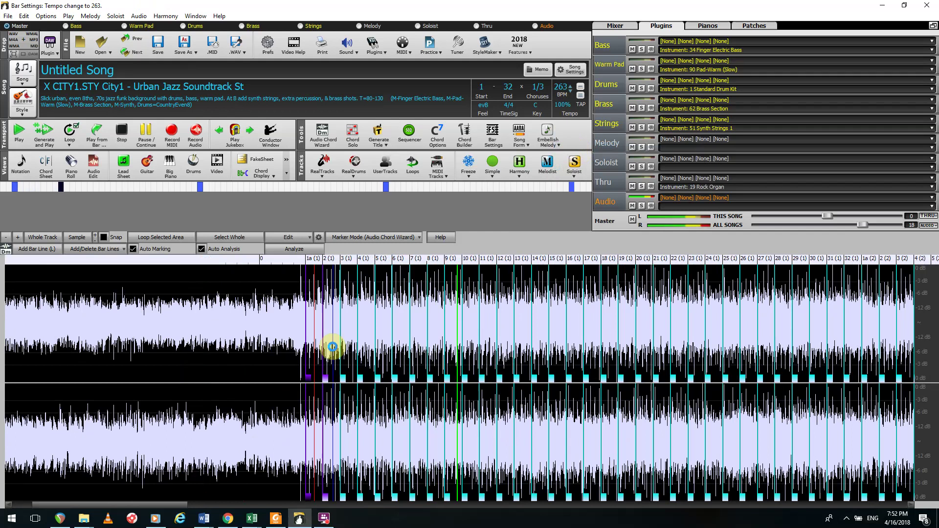
Analyze the chords in the track and look over the bar lines across the whole recording
left_click(303, 250)
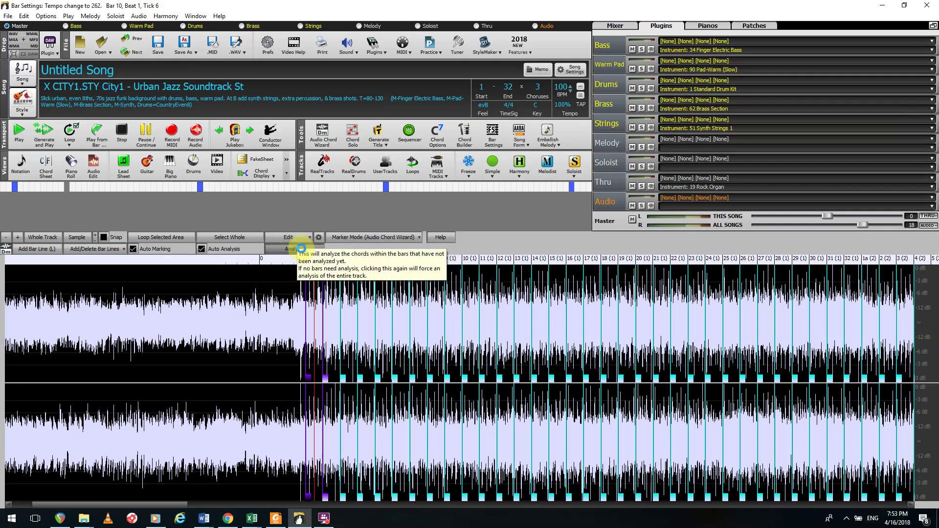
scroll(420, 326, "down", 1)
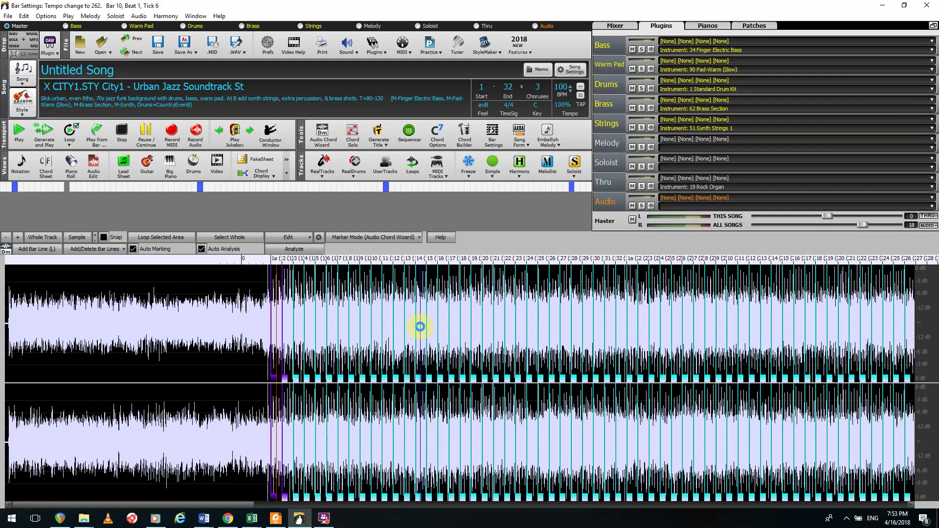
scroll(420, 326, "down", 1)
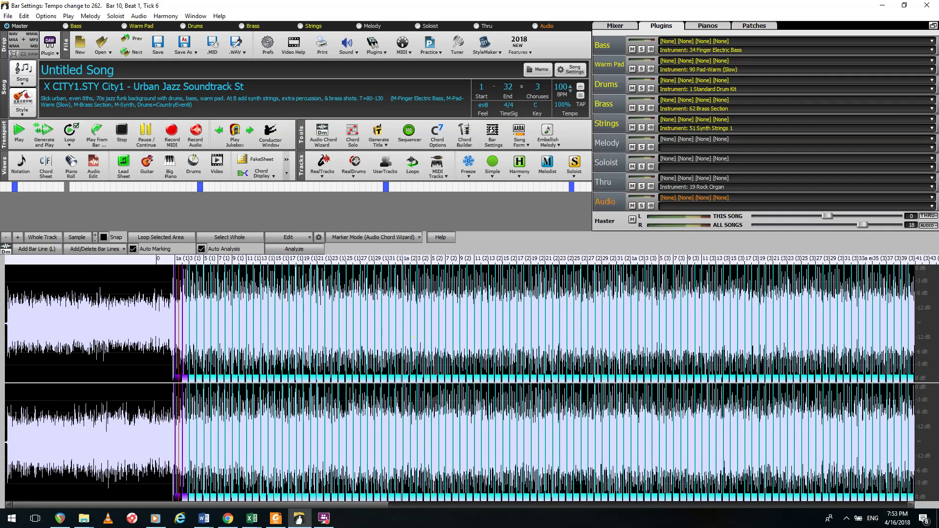
scroll(420, 327, "down", 1)
left_click(145, 277)
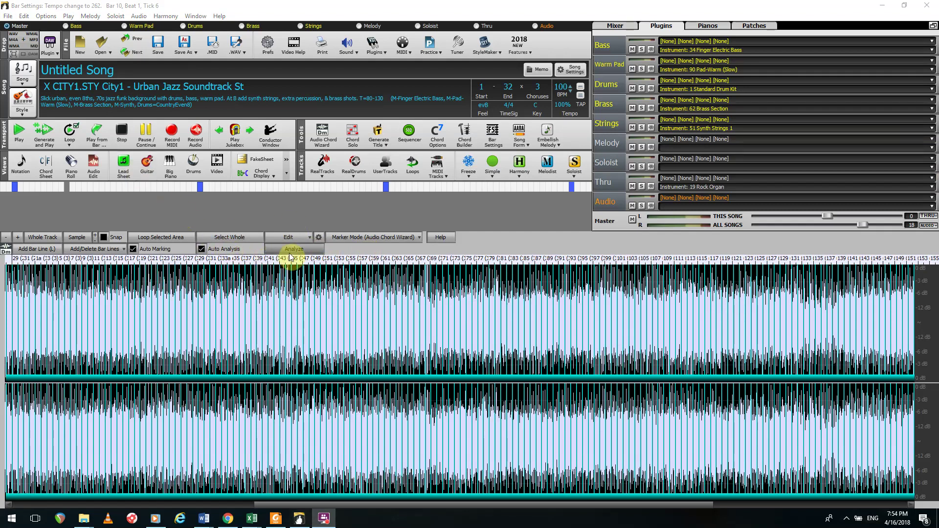
Return to the chord sheet and play the song from bar 1 to follow the detected chords
left_click(91, 172)
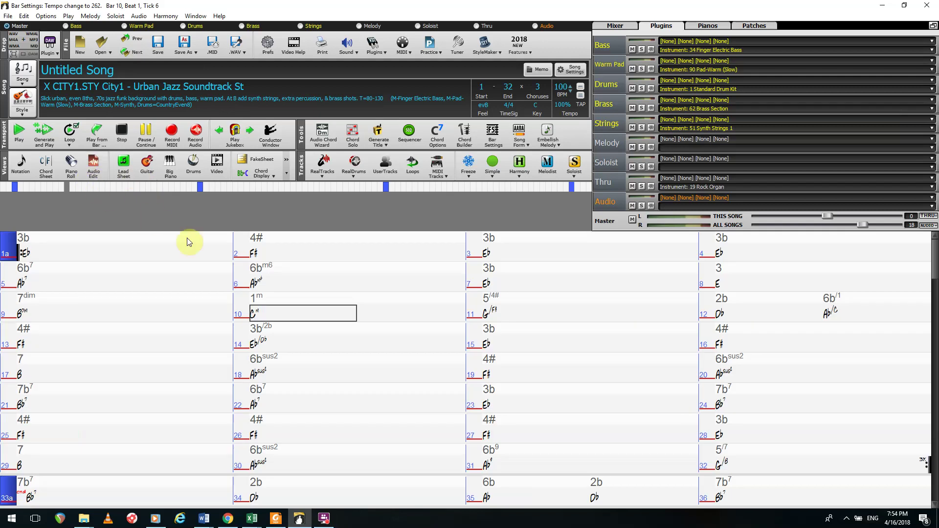
left_click(92, 250)
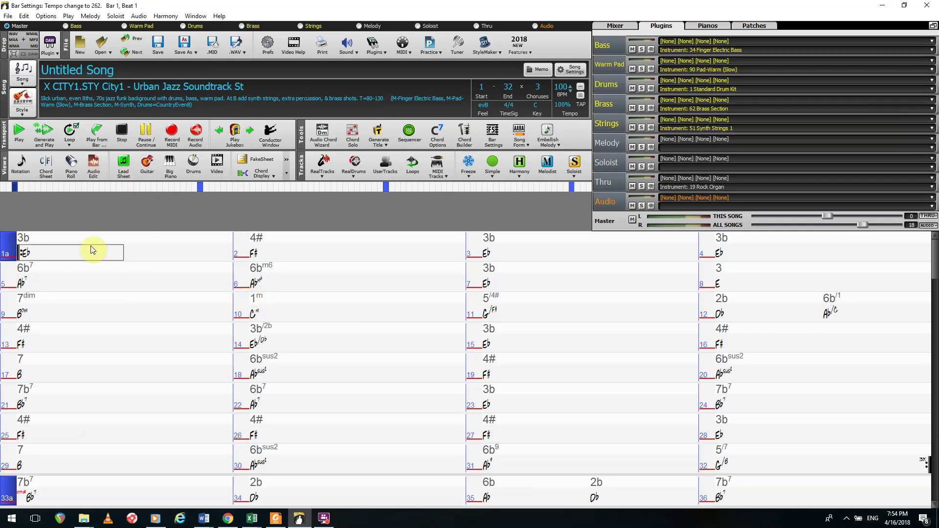
key("space")
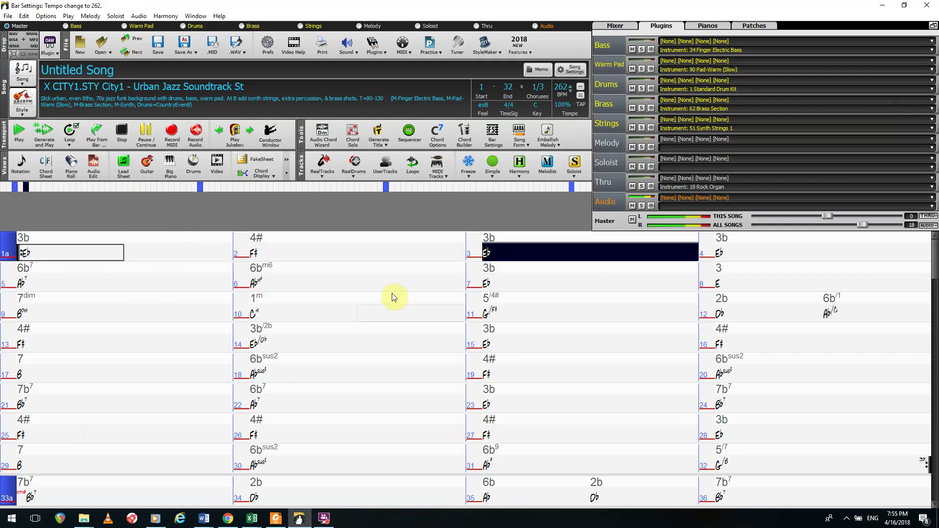
key("space")
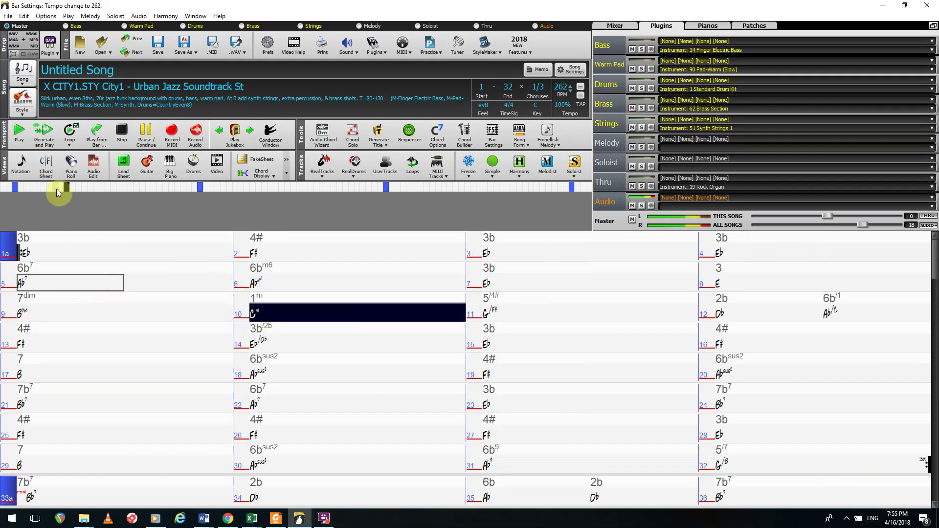
key("Escape")
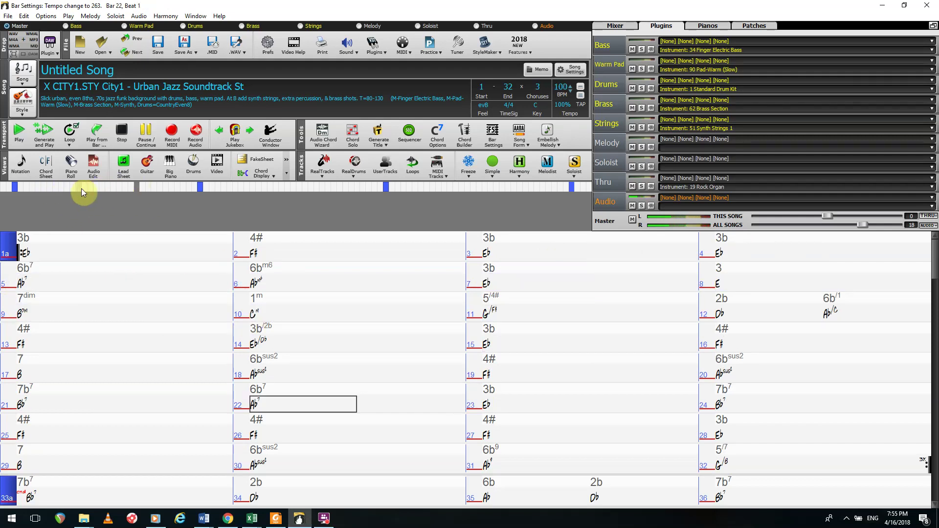
Add a part marker at bar 9 and change it to part b
left_click(3, 314)
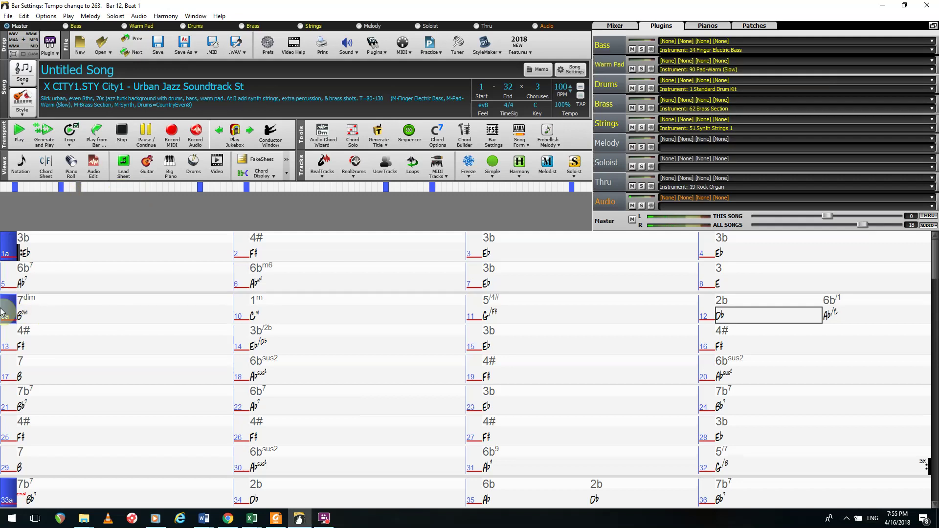
left_click(2, 313)
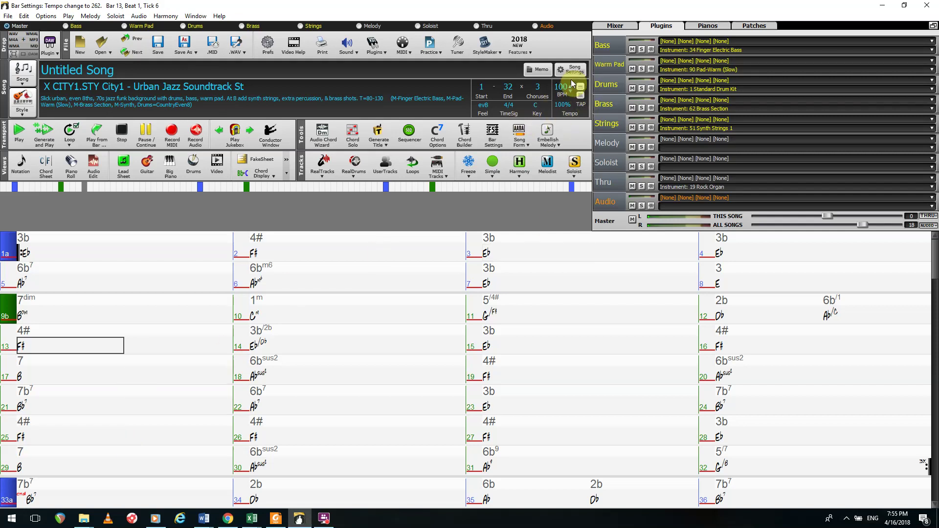
Play the song from bar 13 and stop it, select bars 17 to 20, and add a part b marker at bar 17
key("ctrl+g")
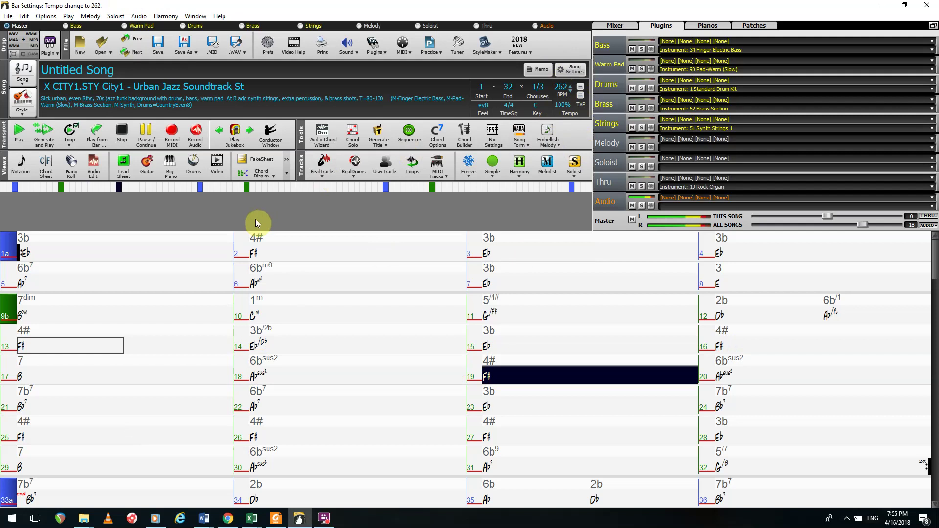
key("Escape")
left_click_drag(27, 378, 747, 373)
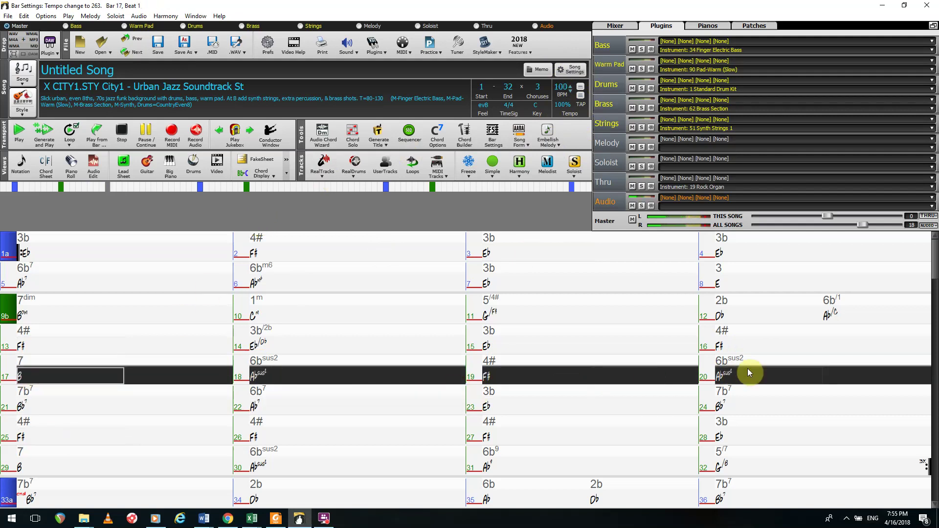
left_click(5, 376)
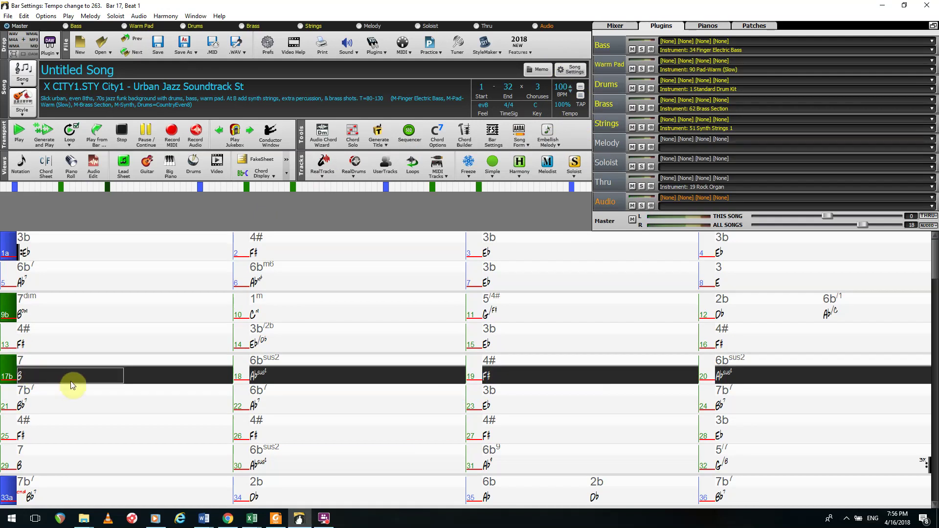
Play the song from bar 17, slow the relative tempo to 75%, and stop playback
key("space")
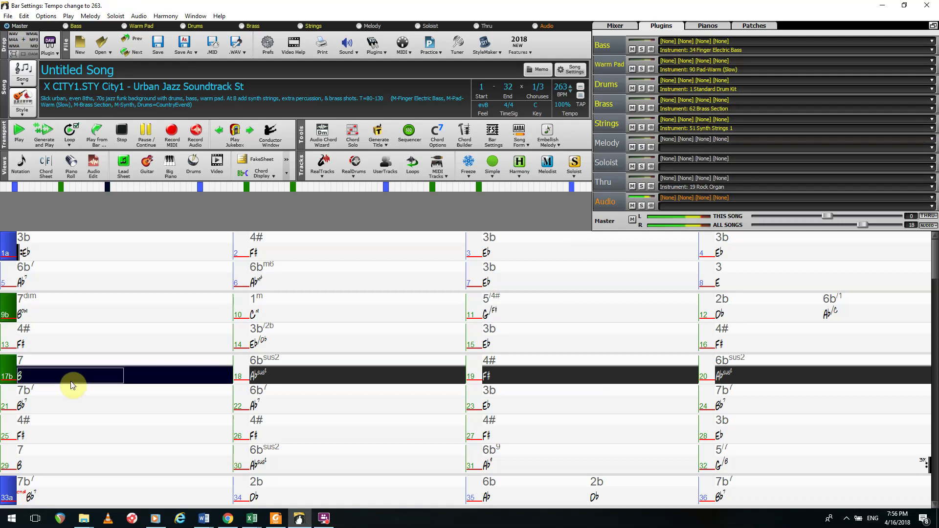
left_click(566, 110)
left_click(577, 142)
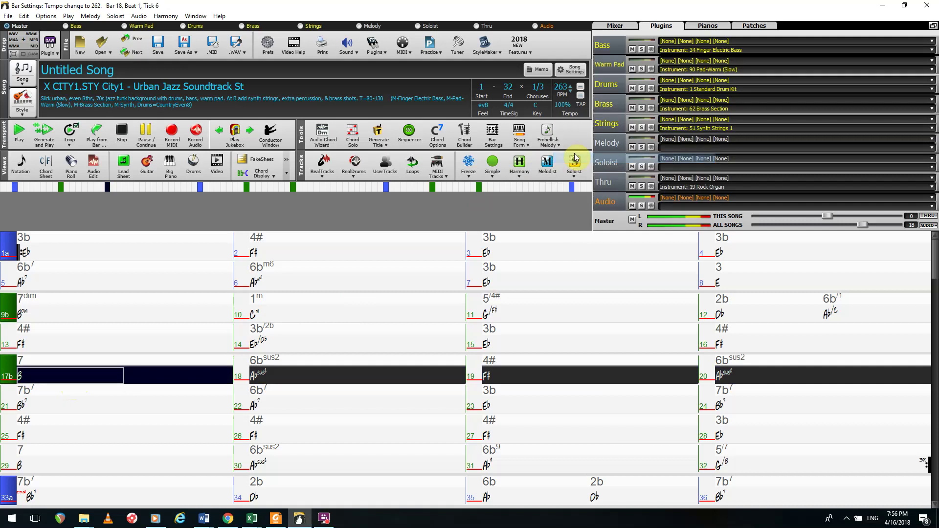
left_click(564, 105)
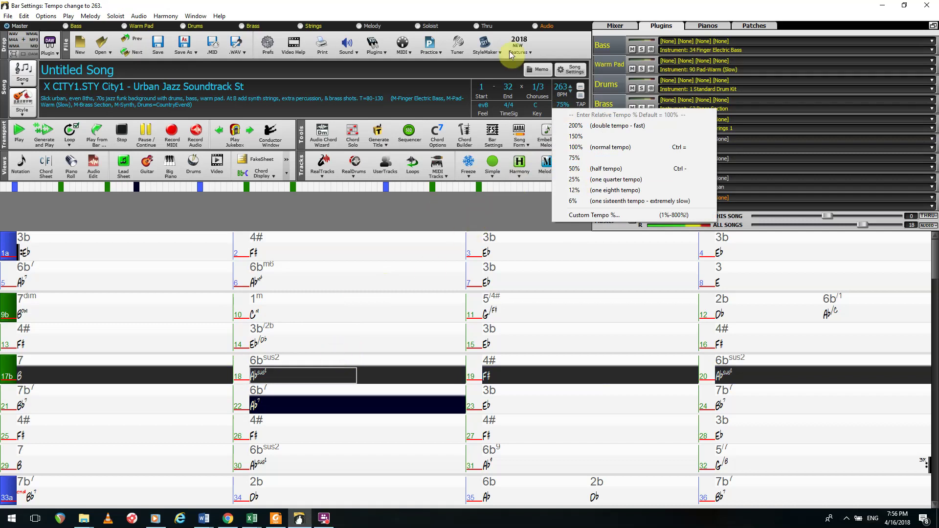
left_click(474, 216)
key("Escape")
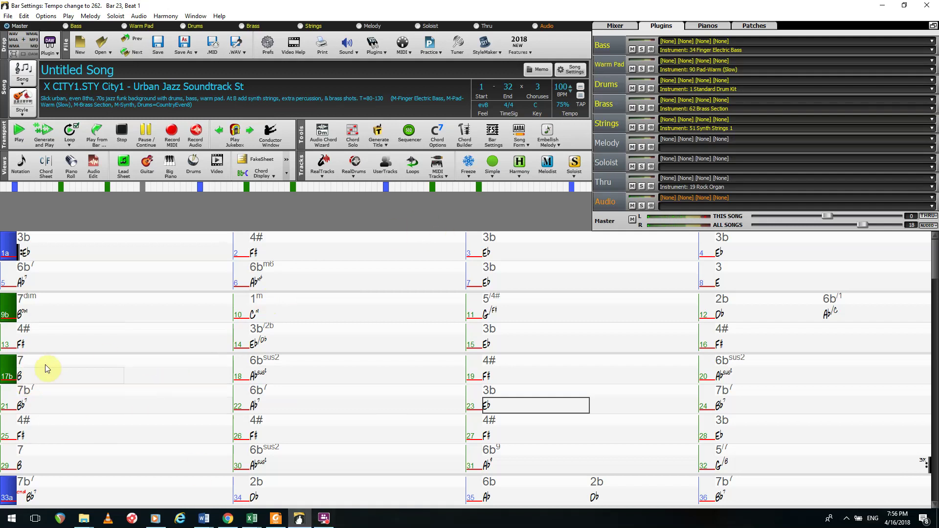
Select bars 17 to 20, set the loop section to mute the Melody every 2nd loop, and play the loop
left_click_drag(32, 376, 768, 374)
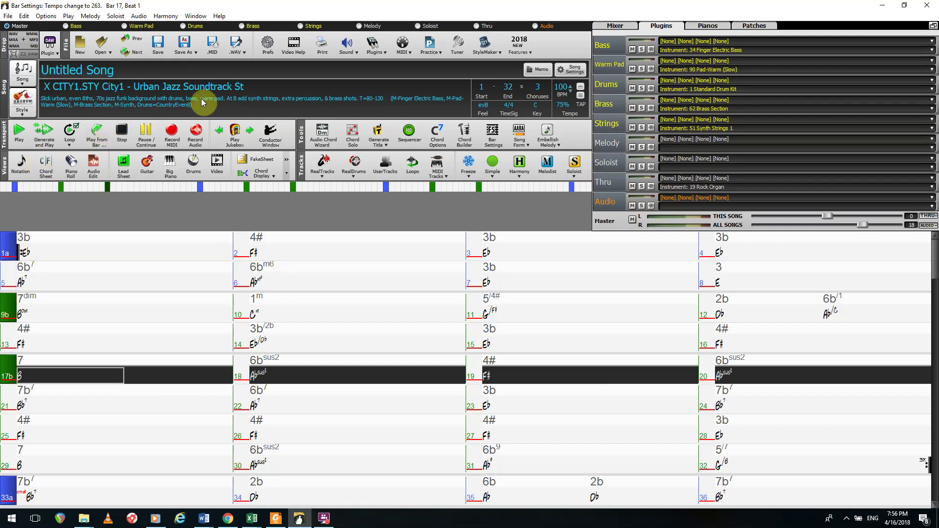
left_click(70, 142)
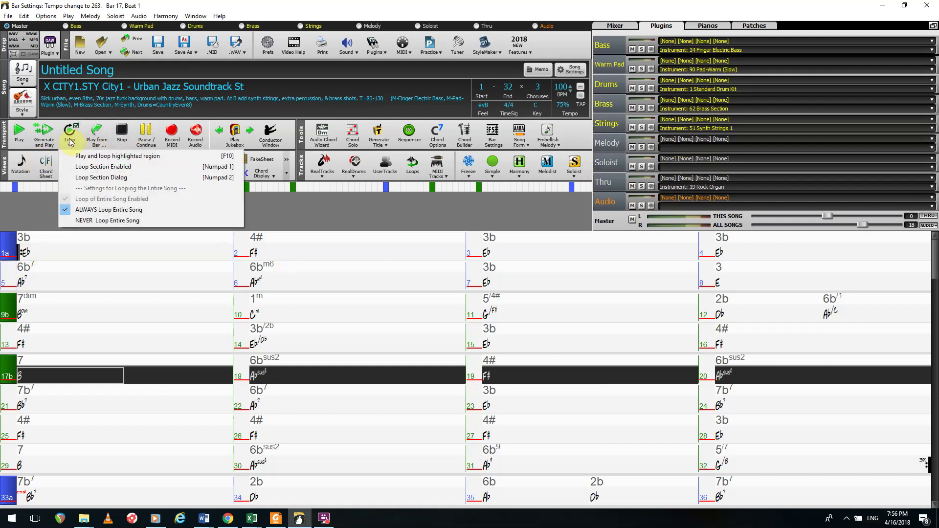
left_click(131, 177)
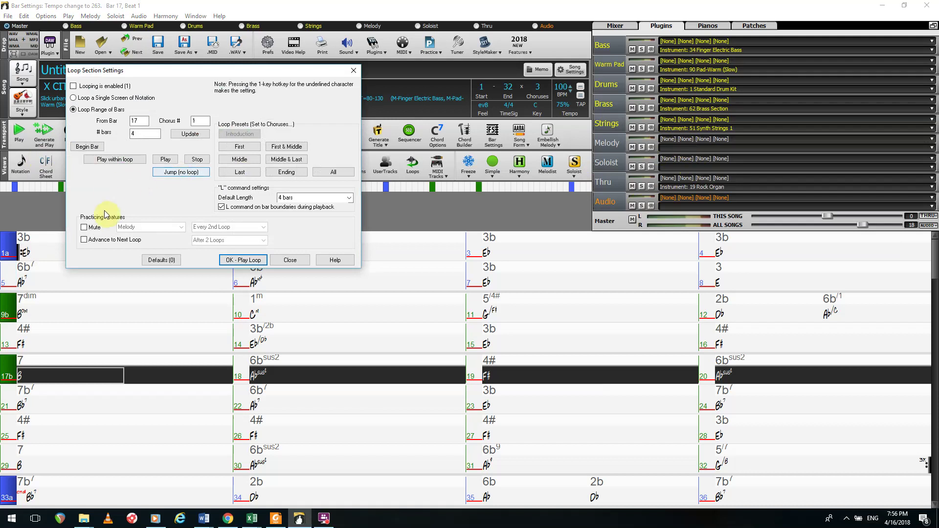
left_click(84, 227)
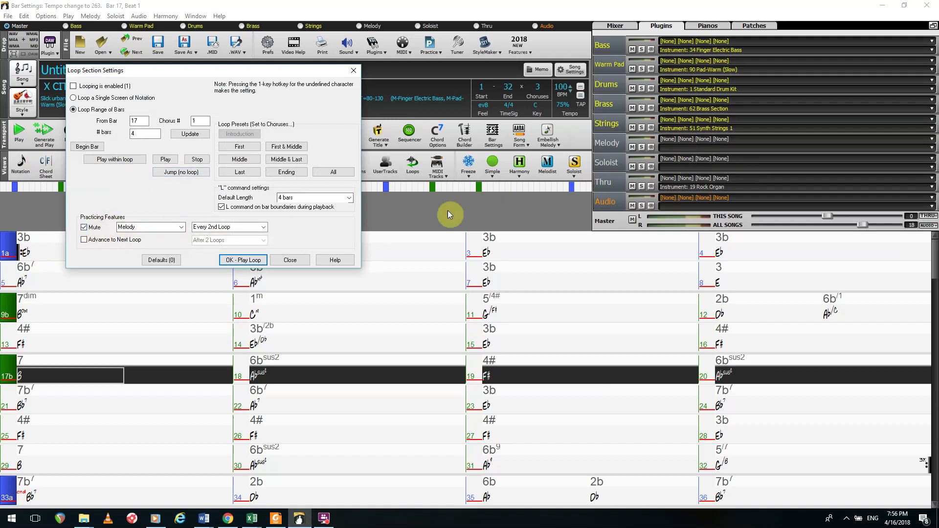
left_click(261, 231)
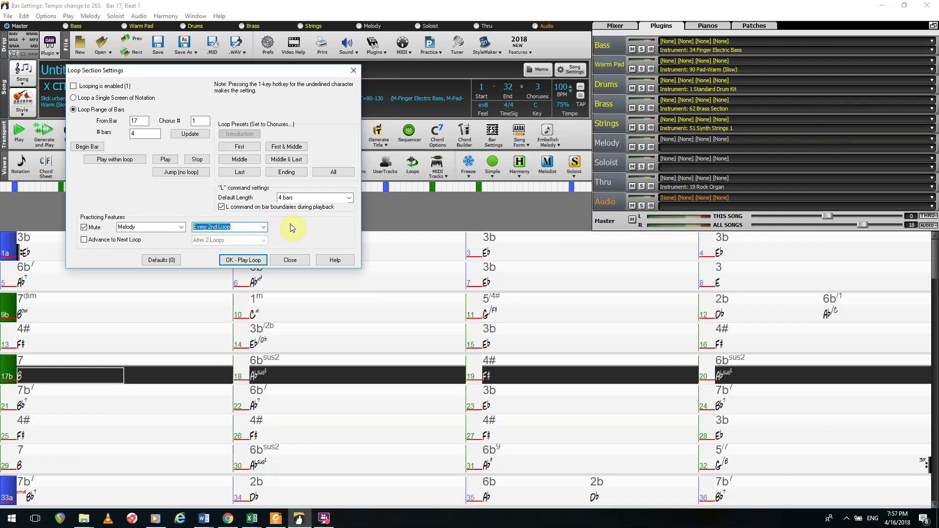
left_click(179, 227)
left_click(149, 205)
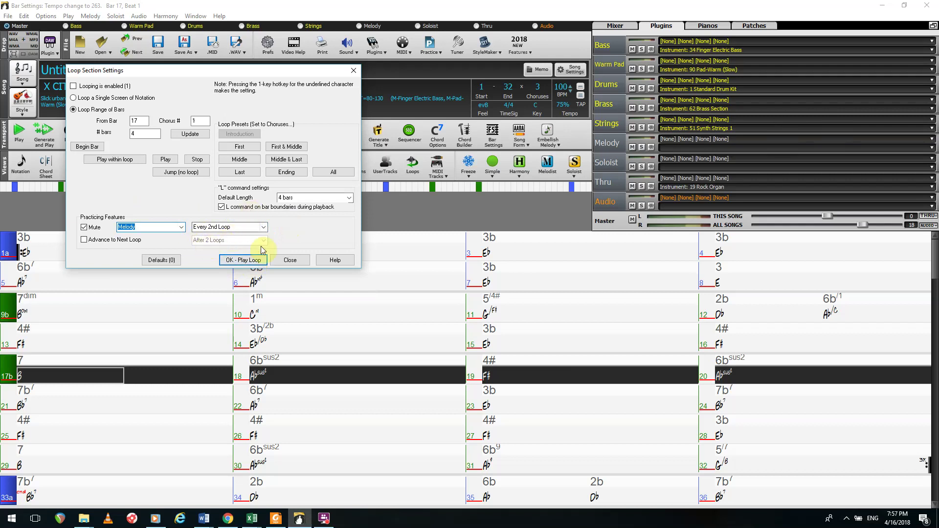
left_click(236, 264)
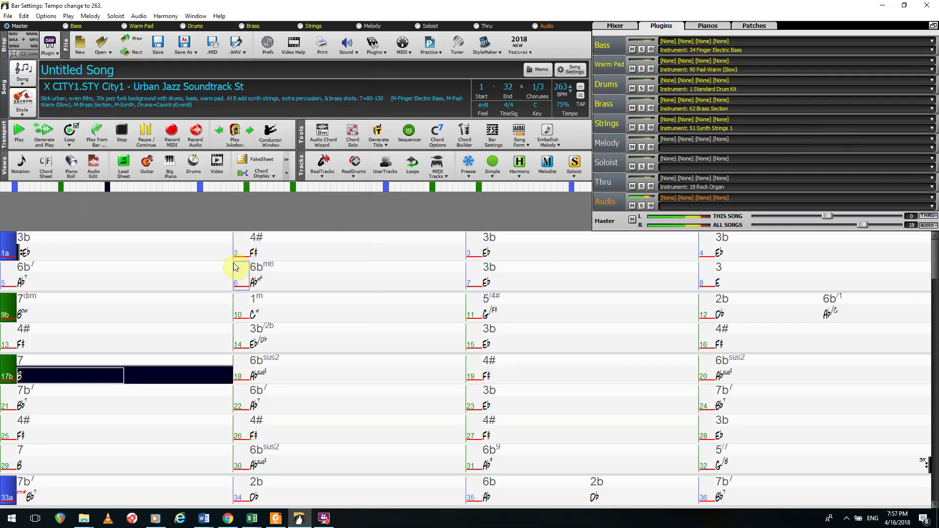
Try playback at 12% relative tempo, set it to 50%, and listen to the loop before stopping it
left_click(563, 106)
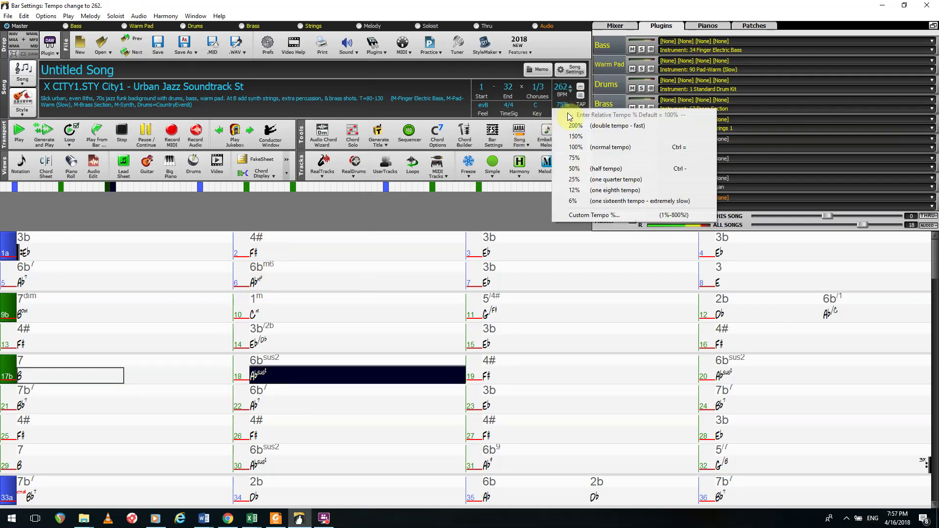
left_click(573, 190)
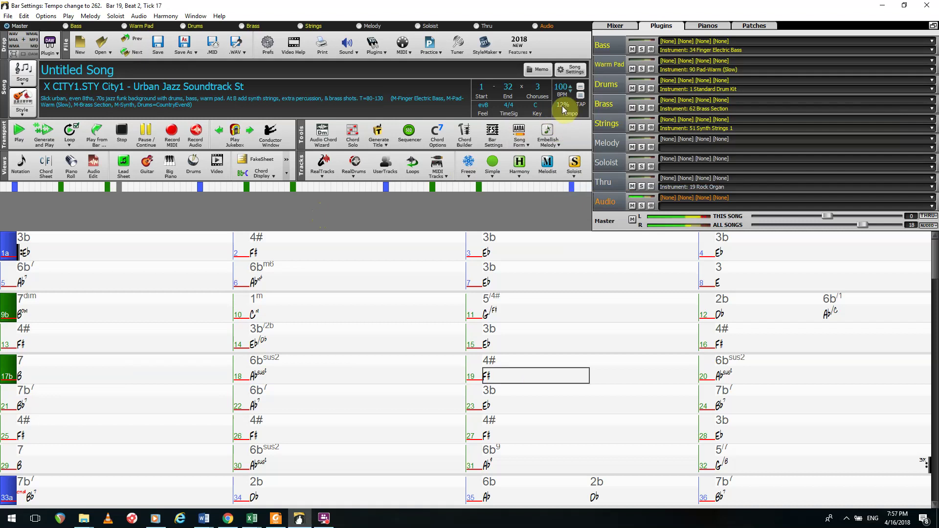
left_click(568, 110)
left_click(566, 168)
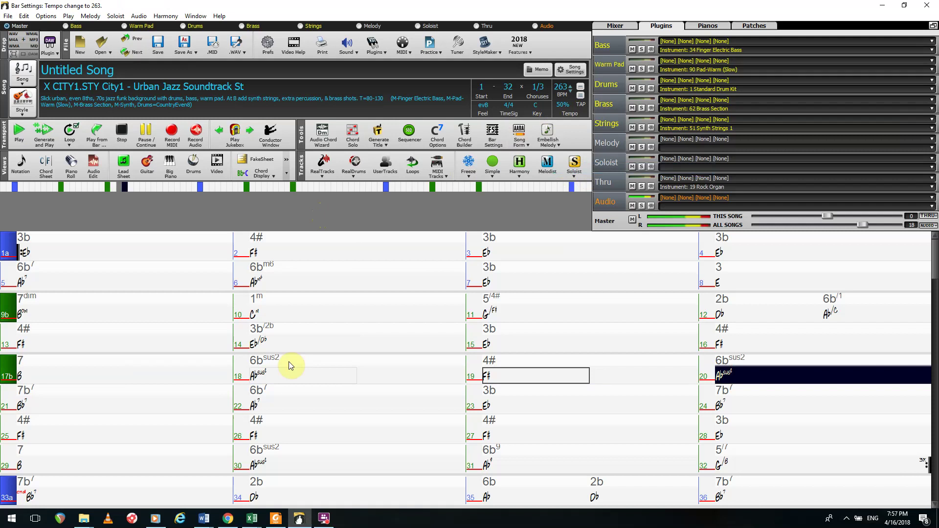
key("Escape")
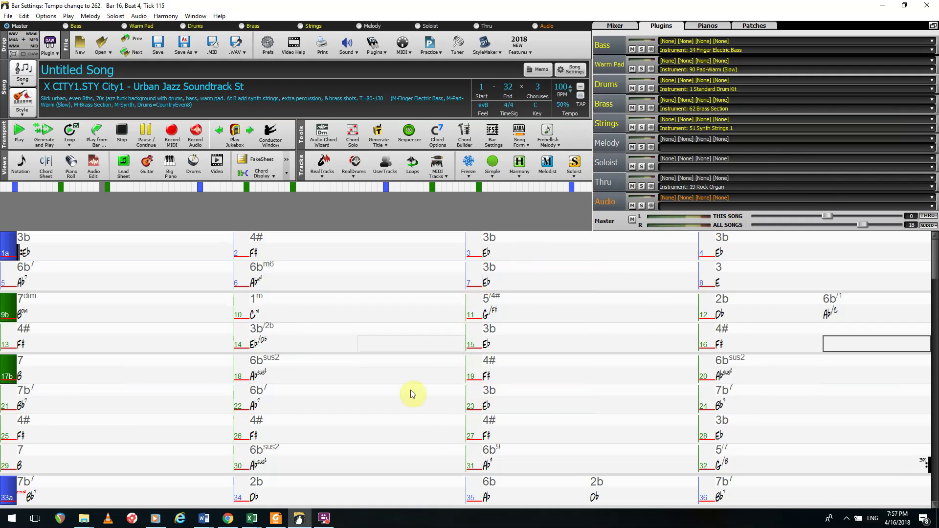
mouse_move(323, 517)
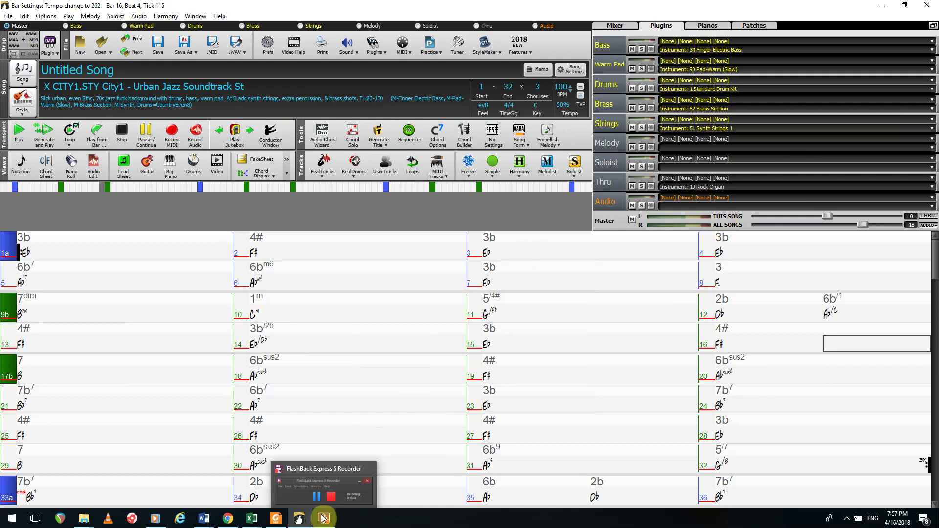